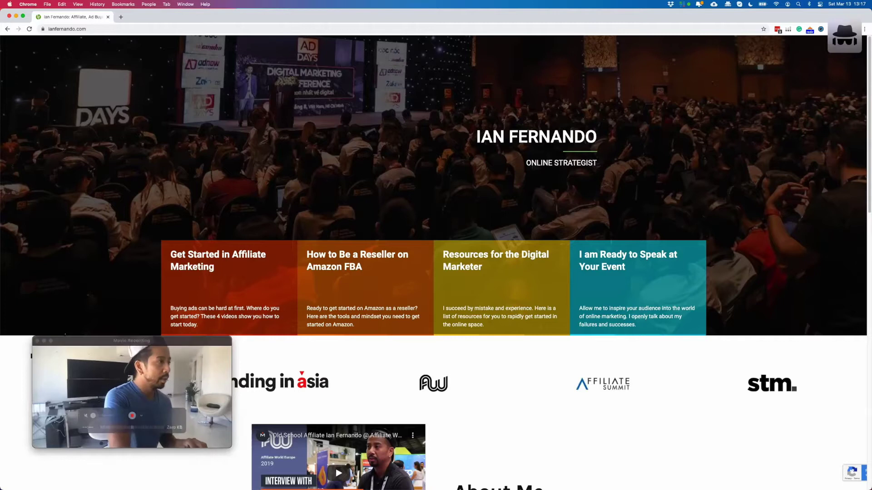
Go to anstrex.com and open the account sign-in
left_click(358, 30)
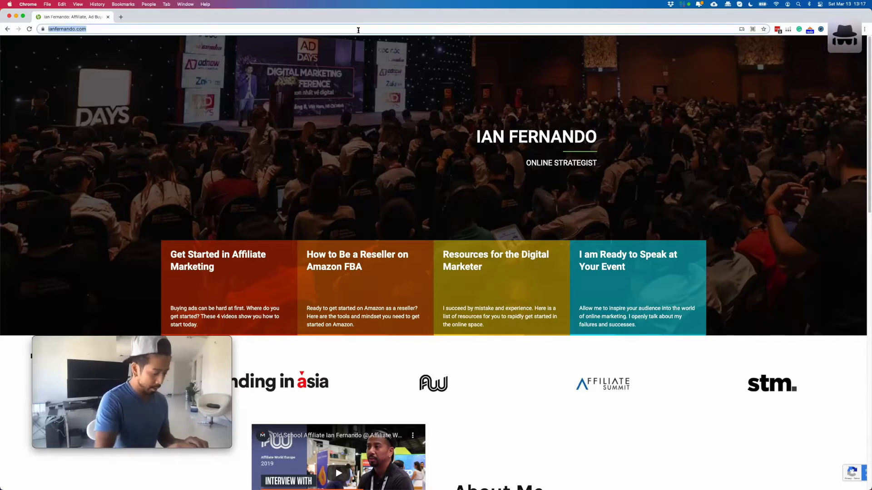
type("anstrex")
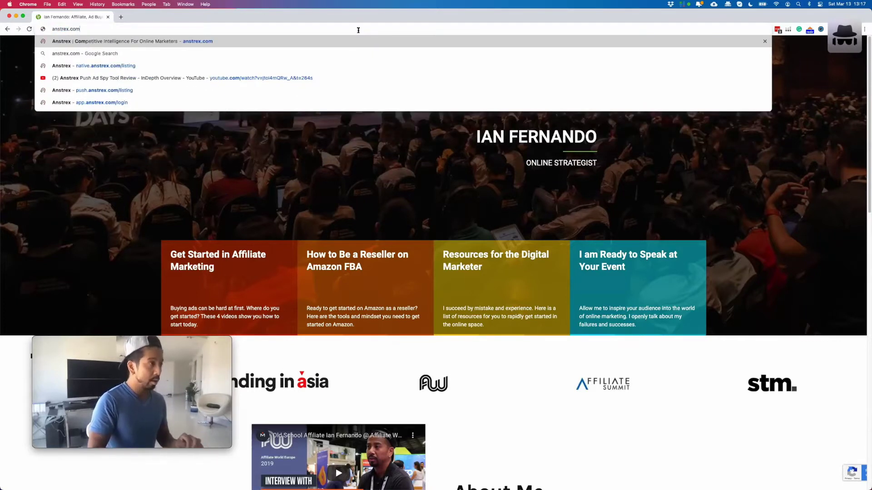
key("Return")
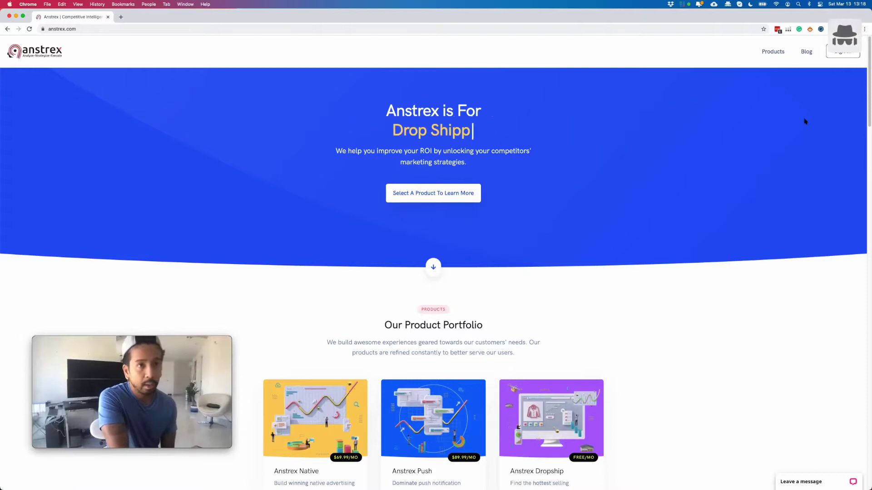
left_click(843, 54)
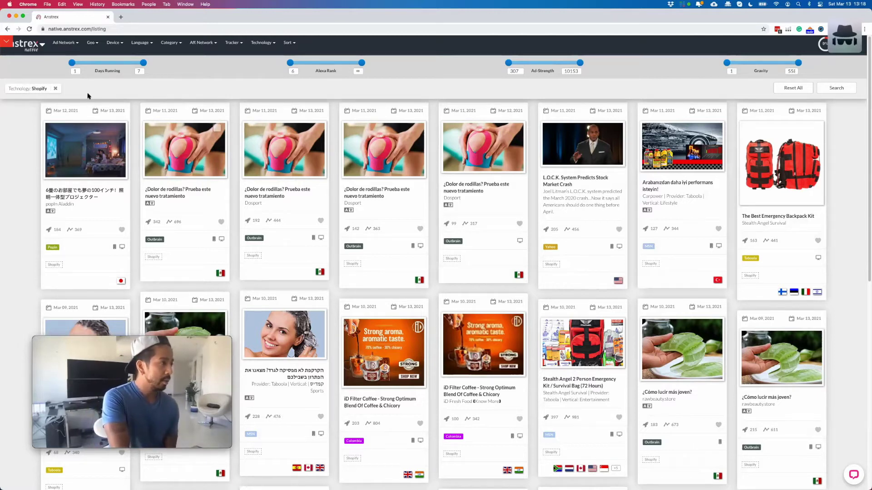
Remove the Shopify technology filter and limit the ads to those running 7 to 834 days
left_click(56, 89)
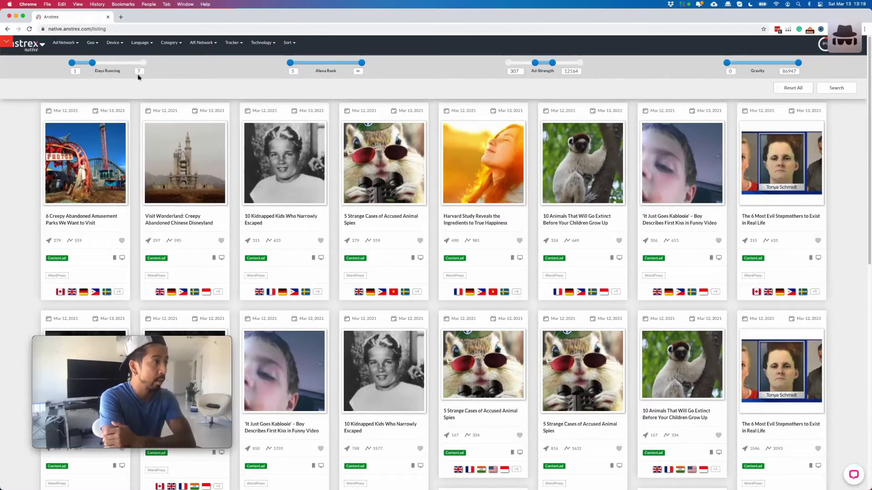
left_click_drag(92, 64, 169, 69)
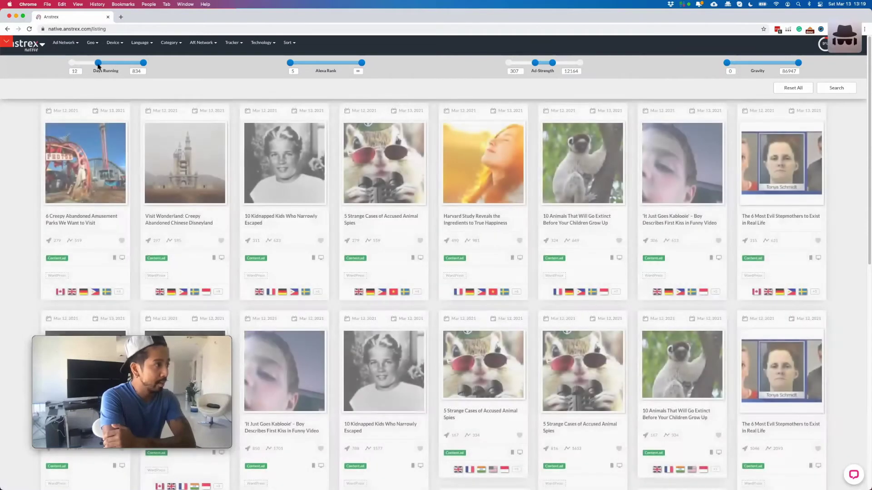
left_click(92, 64)
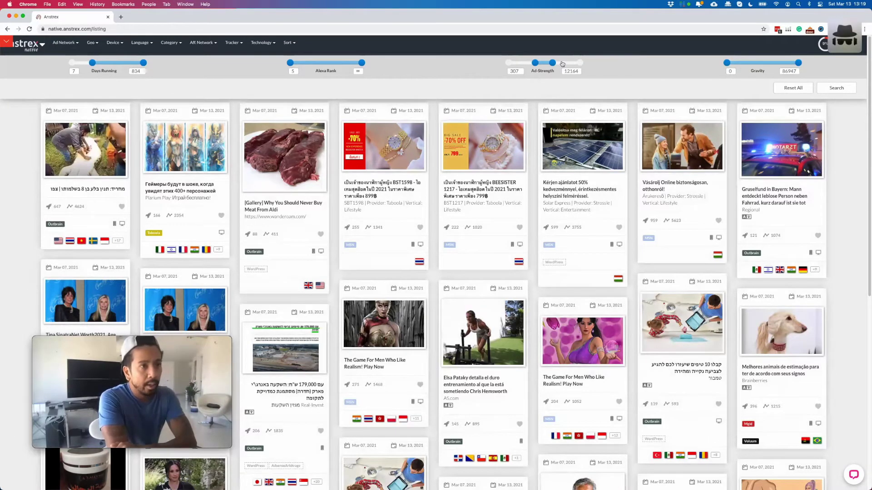
Raise the maximum Ad-Strength to 4669936 and filter the native ads to English
left_click_drag(553, 64, 583, 67)
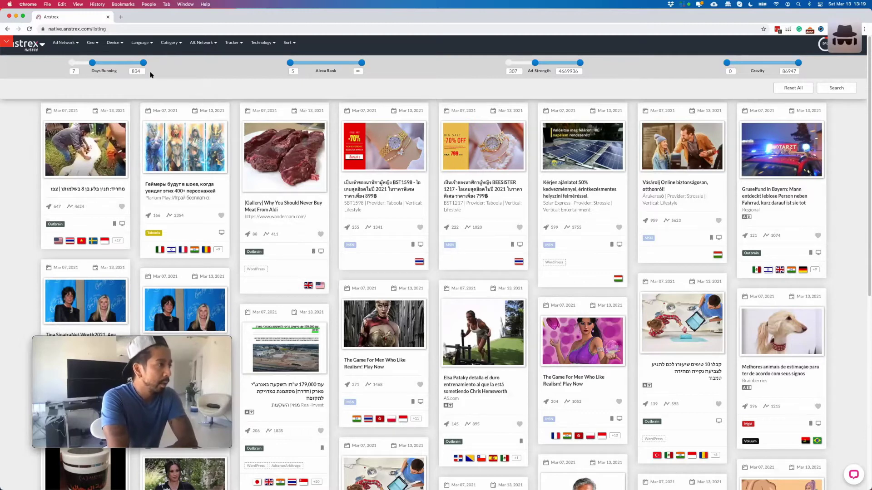
left_click(141, 42)
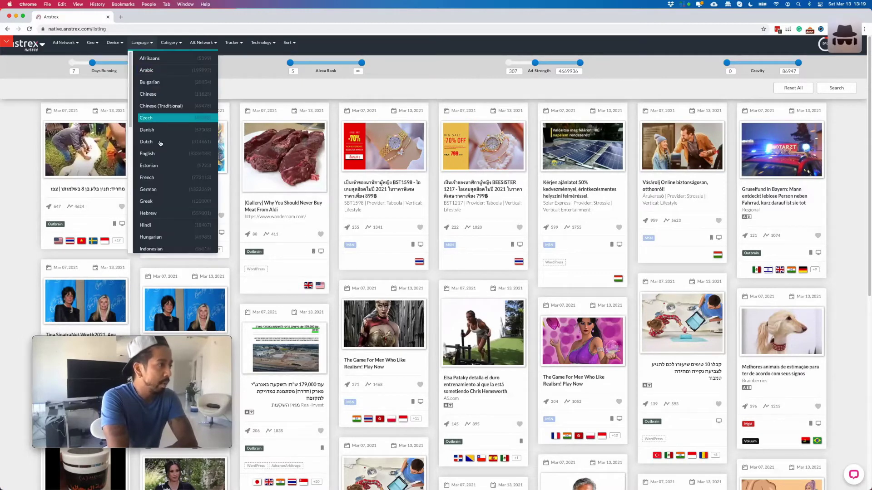
left_click(159, 142)
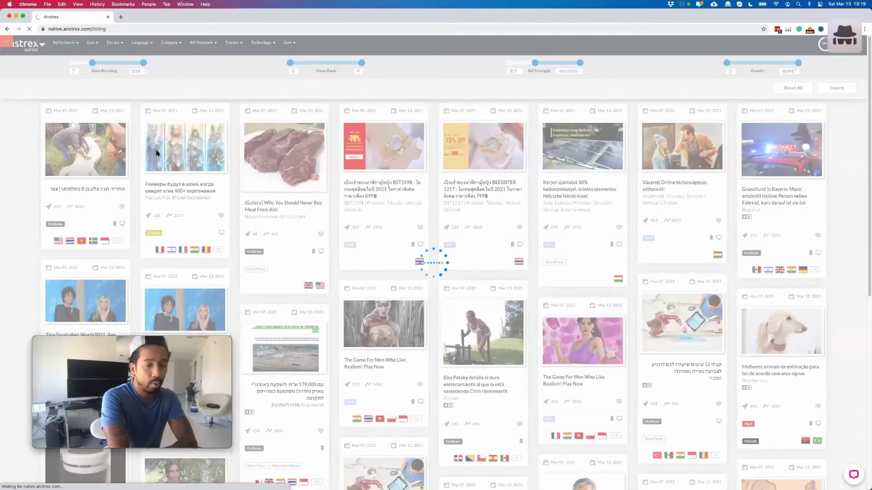
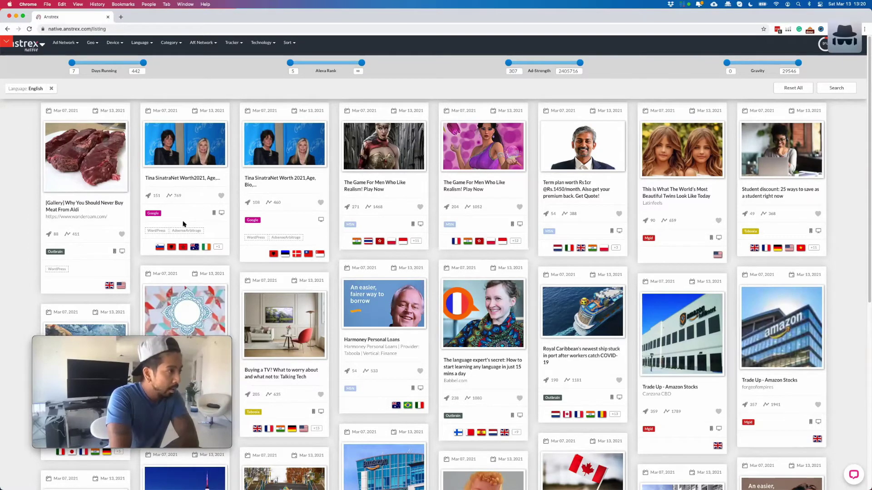
Circle the WordPress and AdsenseArbitrage tags on the two celebrity net-worth ads with the annotation pen and clear the markings
mouse_move(201, 240)
left_mouse_down()
mouse_move(143, 241)
mouse_move(144, 226)
mouse_move(150, 229)
left_mouse_up()
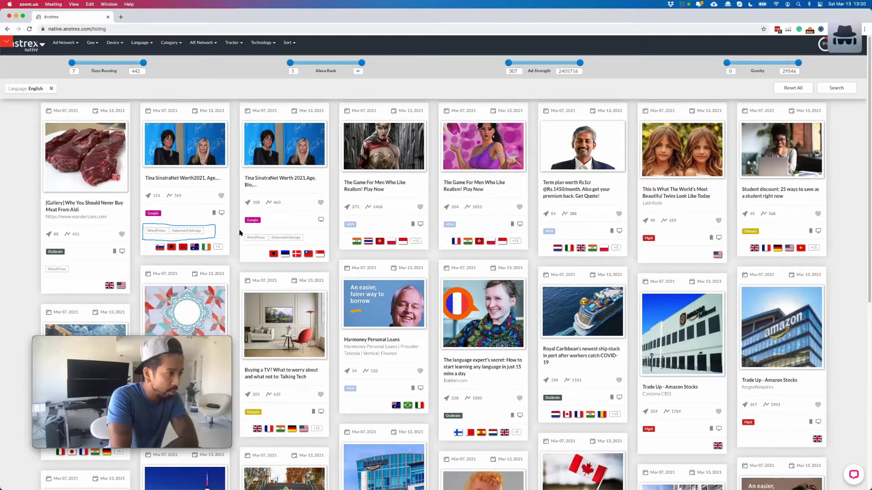
left_click_drag(241, 229, 316, 245)
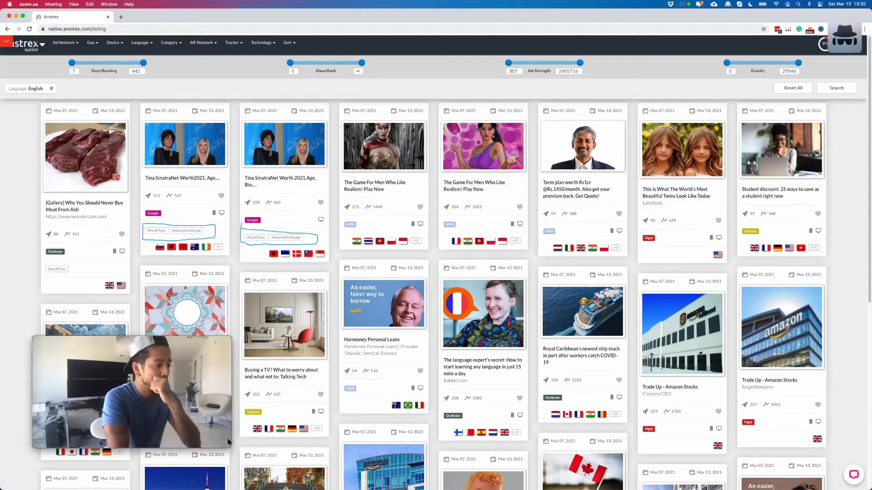
key("Escape")
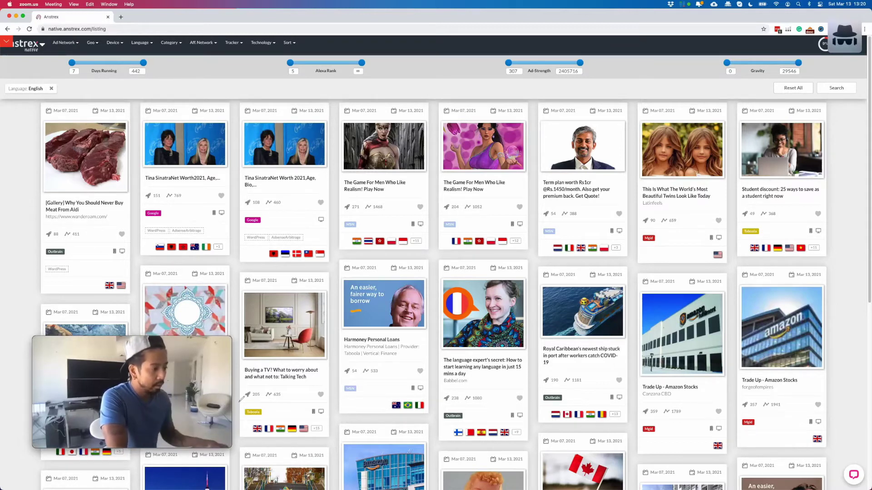
left_click_drag(145, 237, 323, 239)
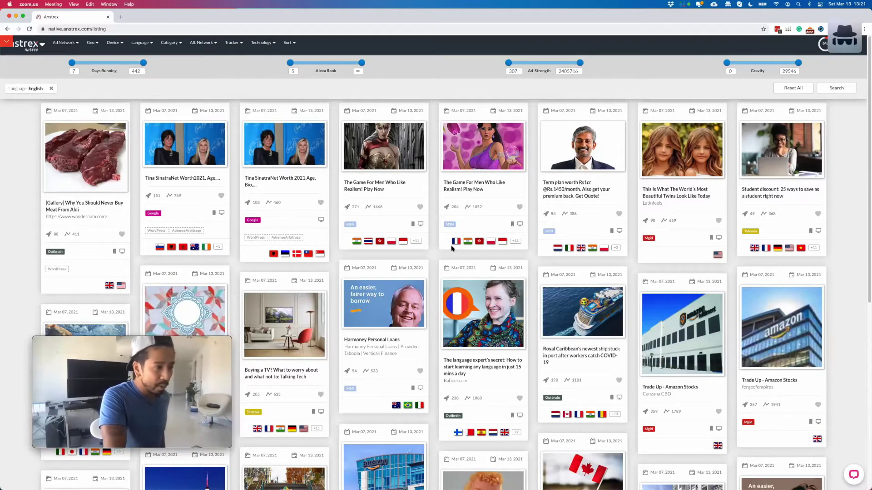
left_click(431, 258)
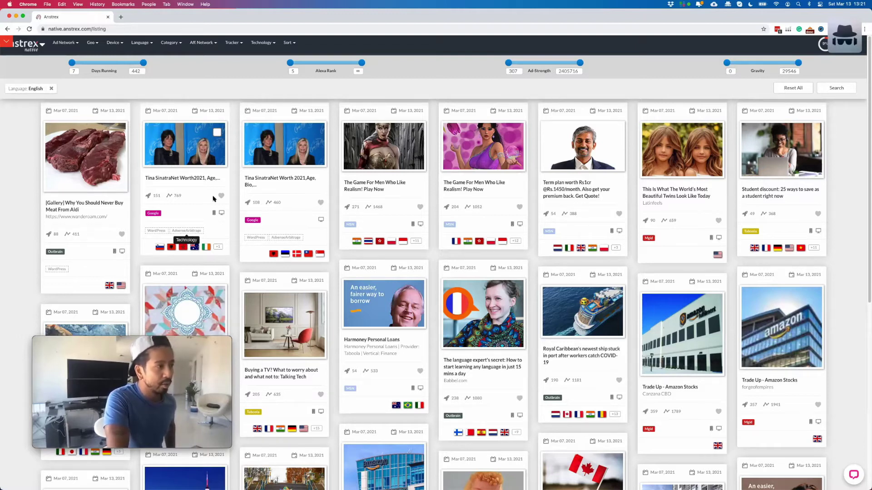
Filter the English ads by the ClickFunnels technology
left_click(265, 45)
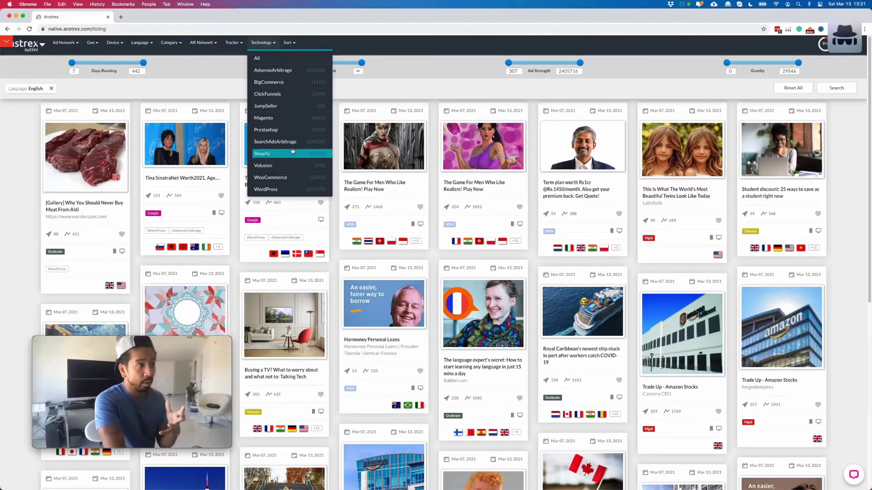
left_click(284, 95)
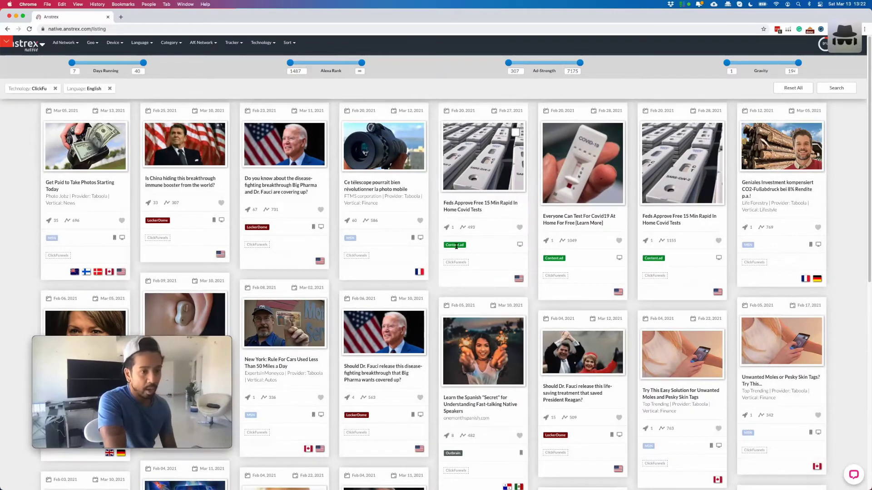
Browse the ClickFunnels ads and open the details of "Try This Easy Solution for Unwanted Moles and Pesky Skin Tags"
scroll(510, 286, "down", 15)
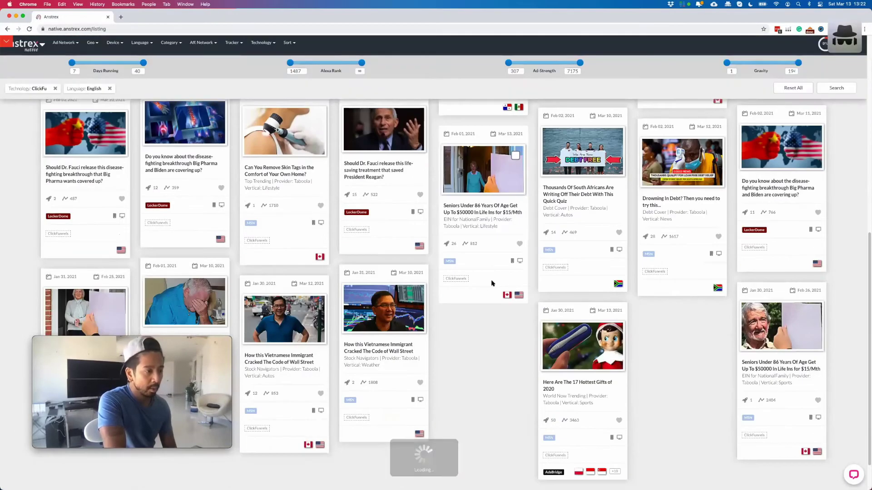
scroll(495, 284, "down", 6)
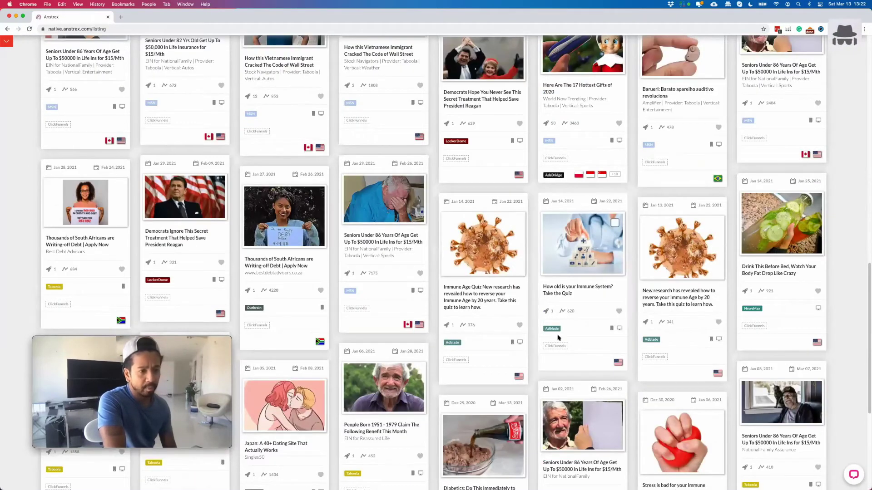
key("super+Up")
scroll(557, 337, "down", 15)
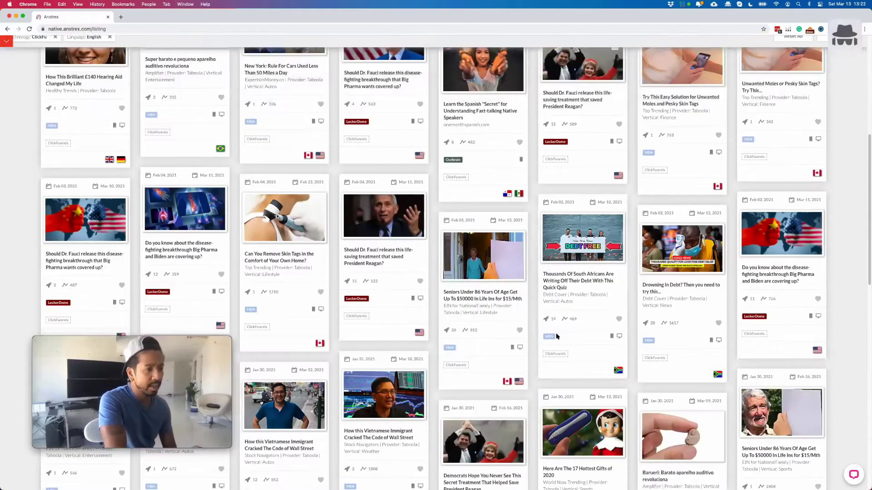
key("super+Up")
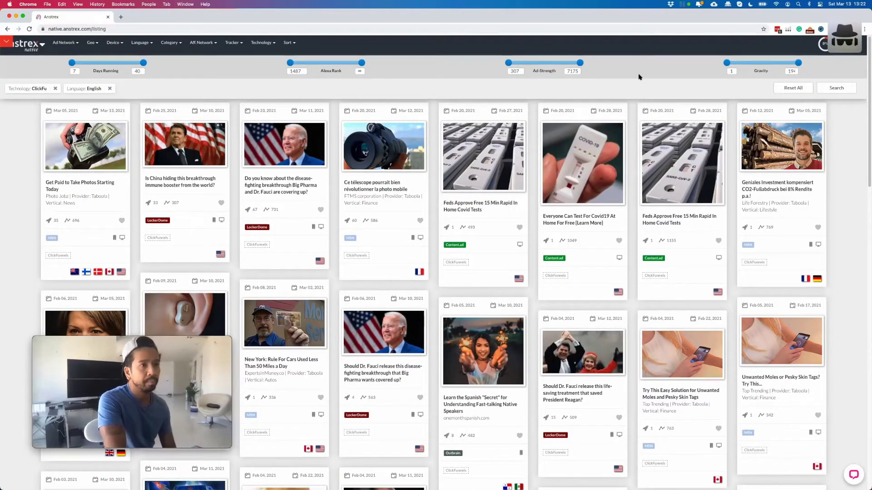
scroll(622, 295, "down", 3)
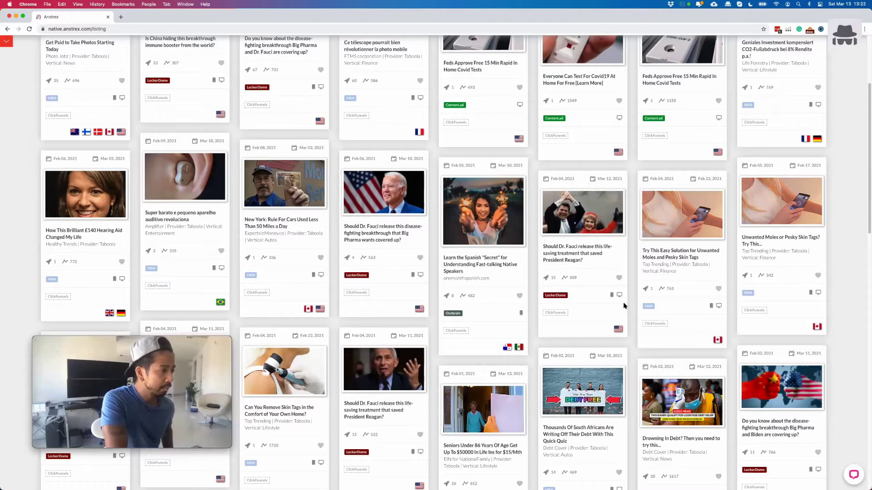
left_click(670, 262)
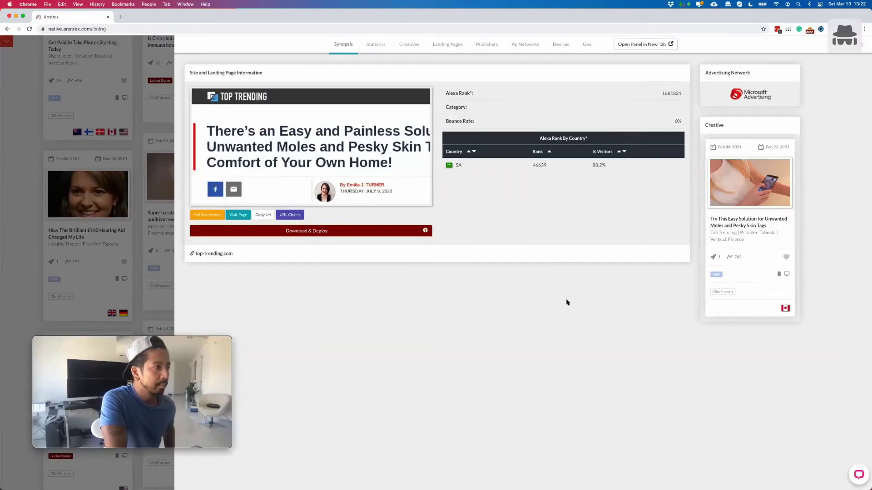
Open the full preview of the top-trending.com landing page and examine its advertorial copy, images and offer sections through to the footer
left_click(339, 155)
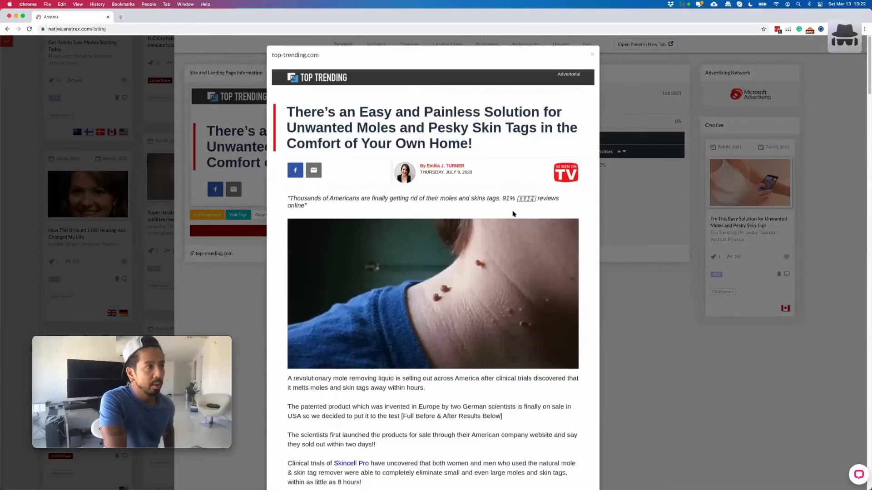
scroll(513, 213, "down", 15)
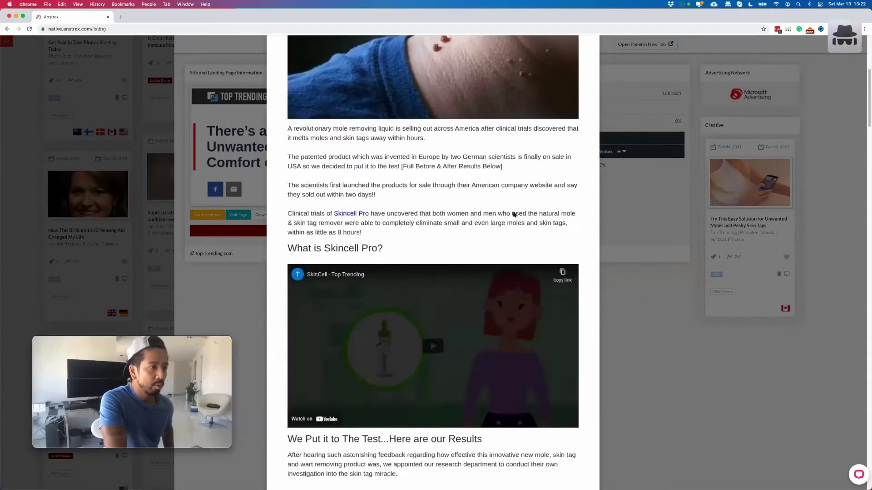
scroll(513, 213, "down", 15)
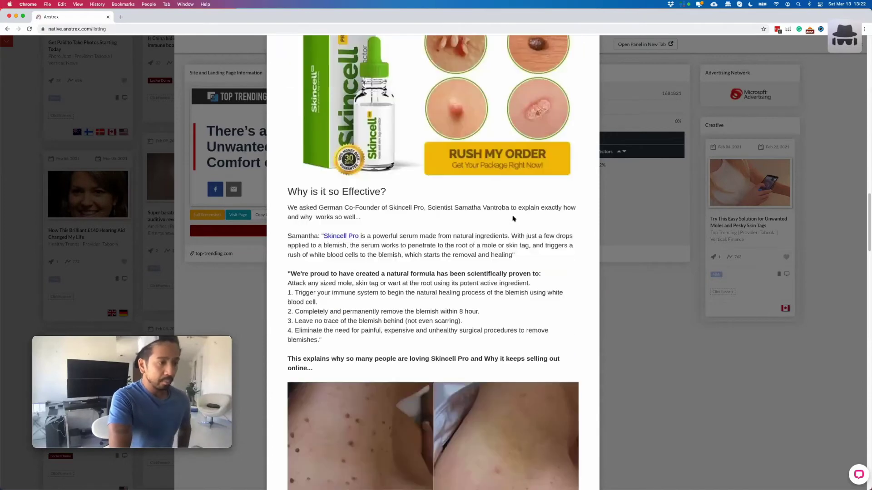
scroll(513, 219, "down", 20)
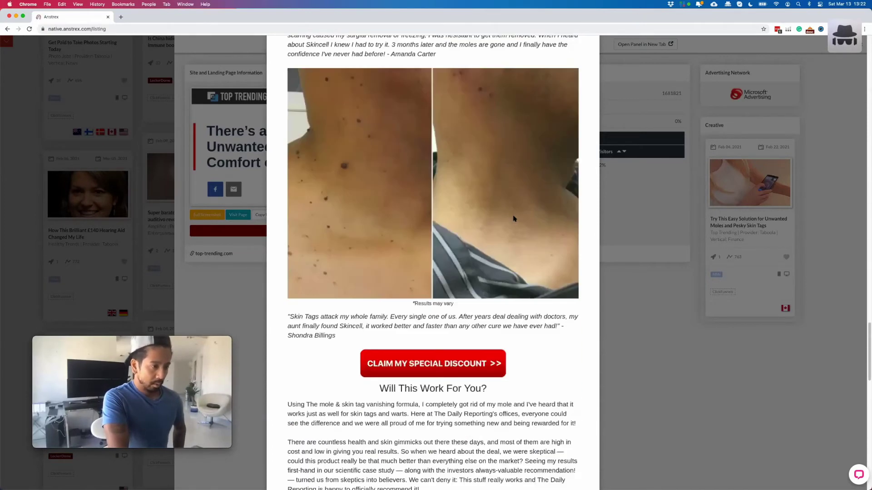
scroll(513, 218, "down", 20)
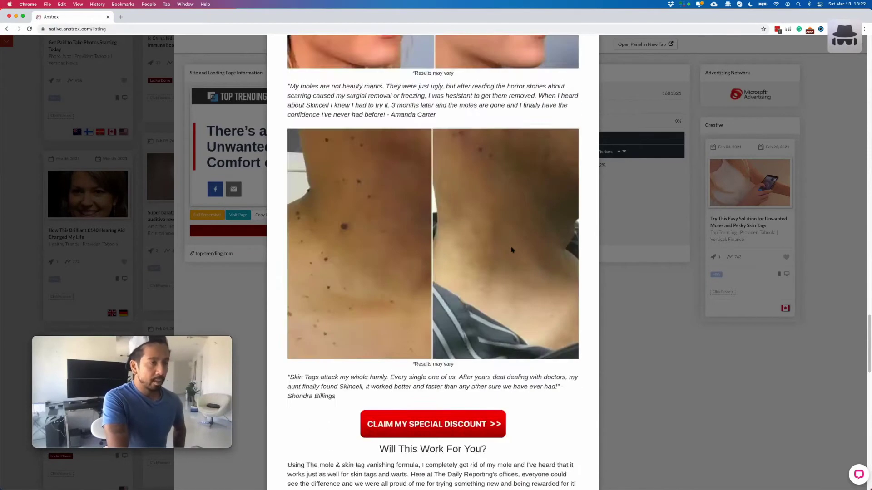
scroll(512, 249, "up", 20)
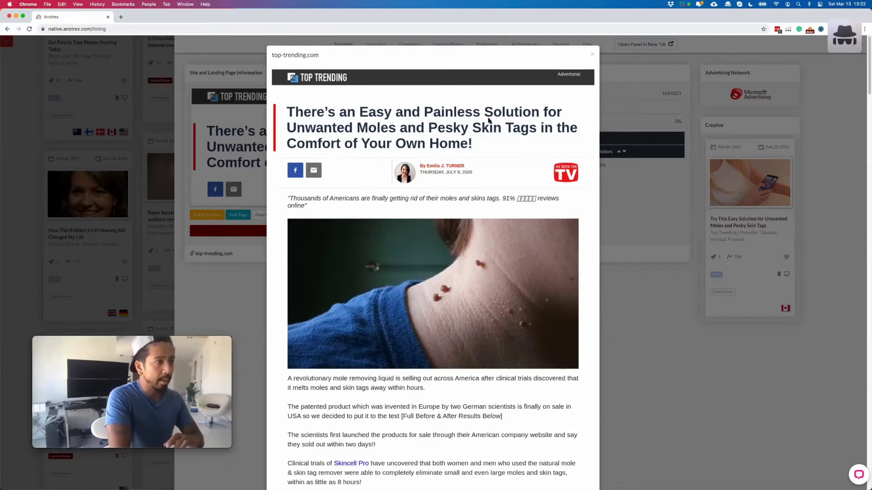
scroll(385, 267, "down", 7)
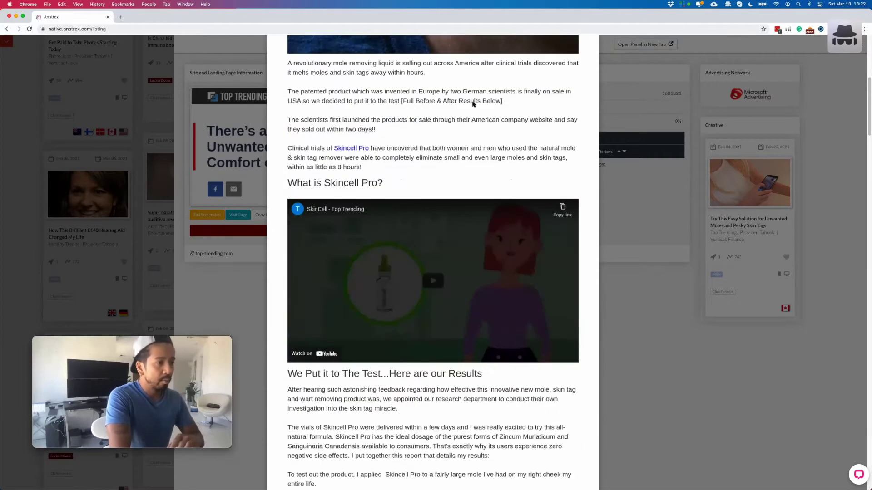
scroll(456, 247, "down", 20)
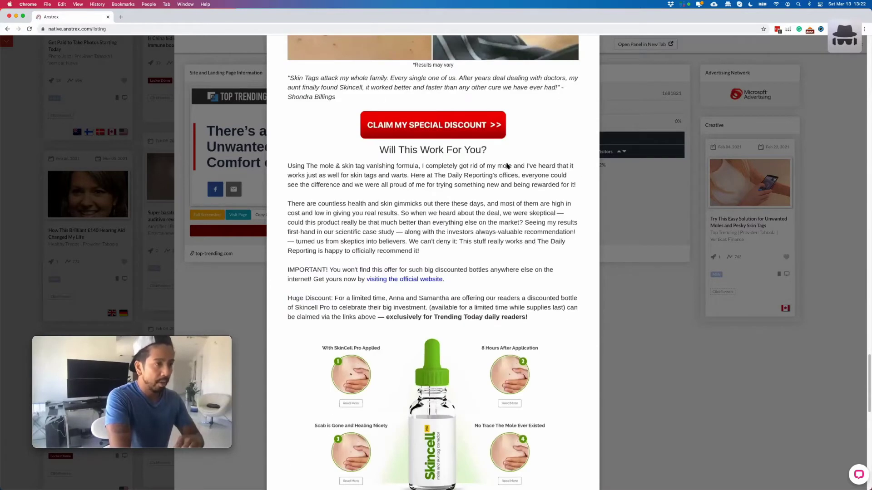
scroll(508, 166, "down", 15)
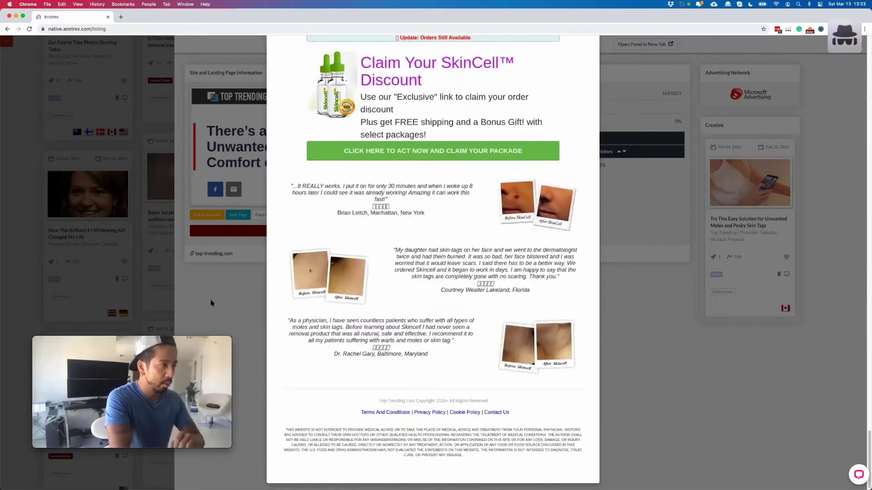
Close the landing page preview and visit the ad's live top-trending.com page
left_click(240, 302)
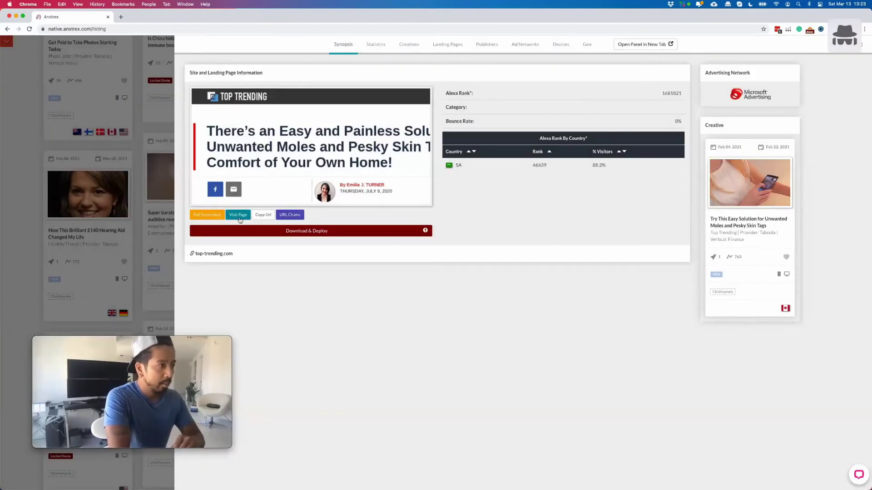
left_click(241, 216)
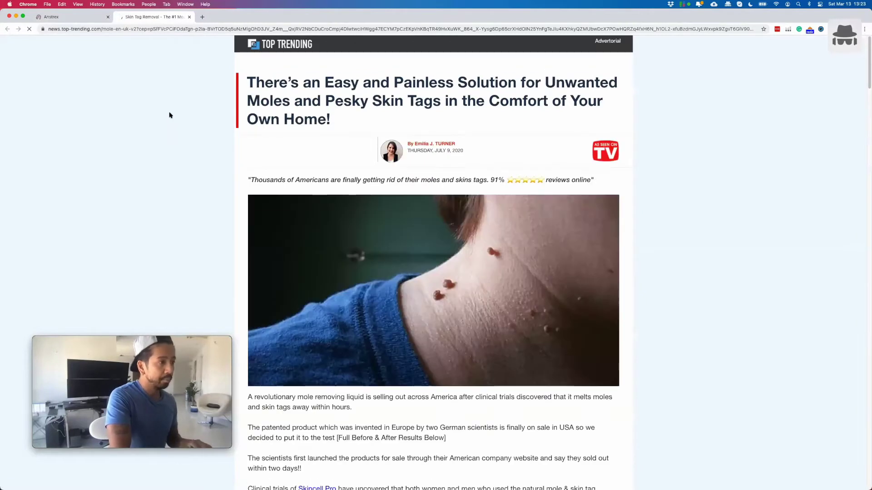
View the landing page's source code, highlight the clickfunnels-com class in the html tag, examine the markup and close the source
right_click(168, 111)
left_click(247, 165)
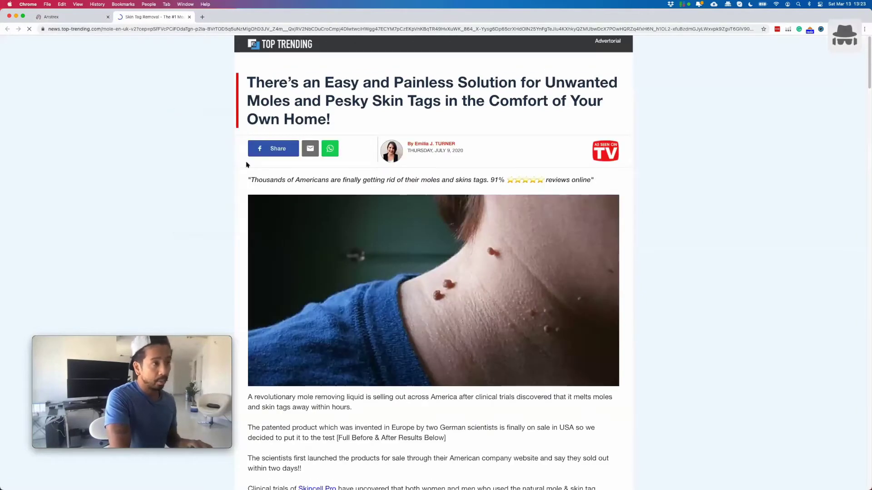
right_click(178, 136)
left_click(210, 242)
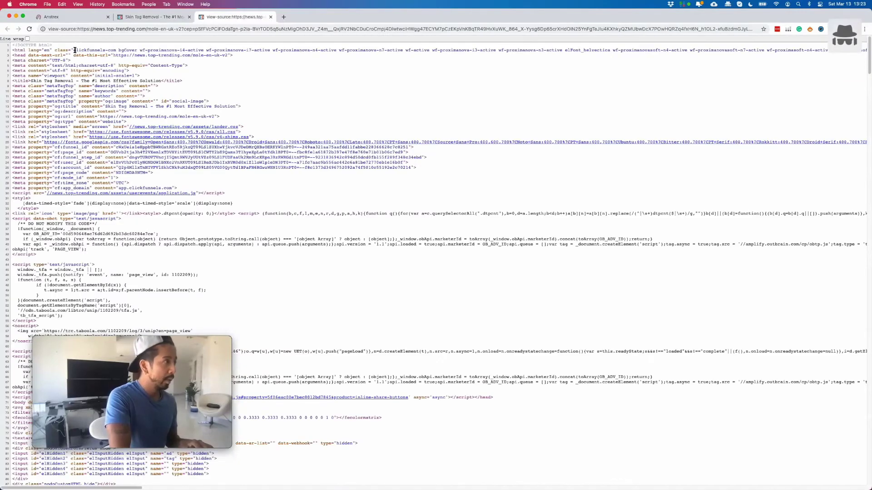
left_click_drag(109, 50, 110, 53)
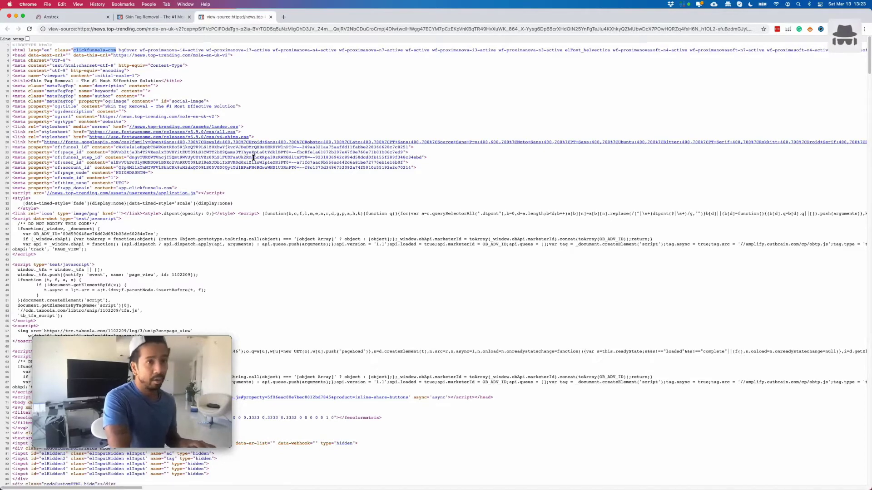
scroll(293, 232, "down", 8)
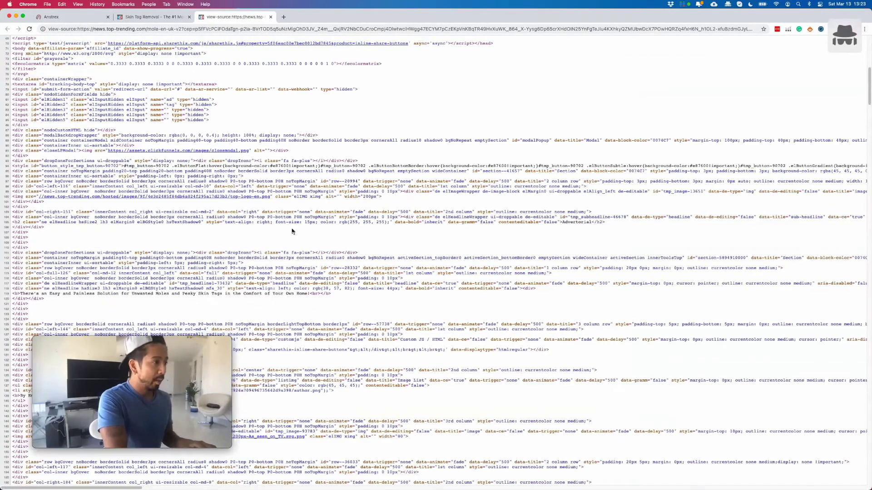
scroll(293, 232, "down", 10)
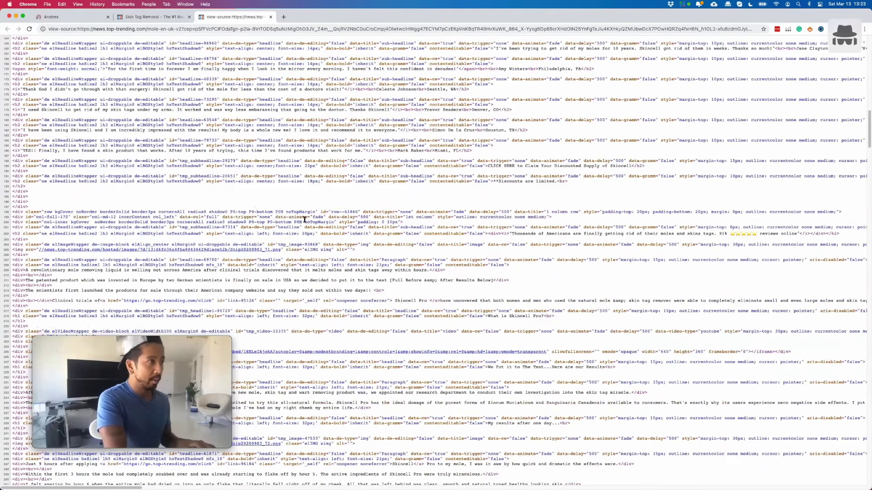
key("super+w")
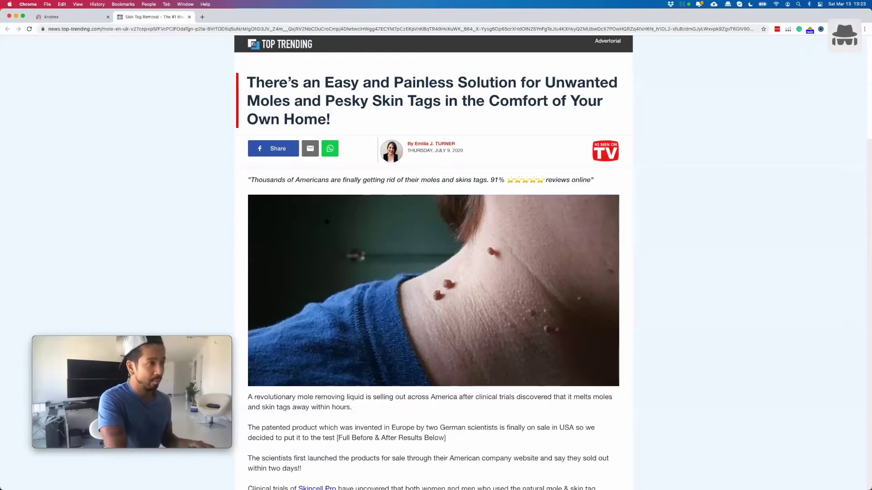
Review the opening of the live landing page, test its Facebook share link and close the share window
scroll(318, 136, "down", 2)
scroll(334, 149, "down", 9)
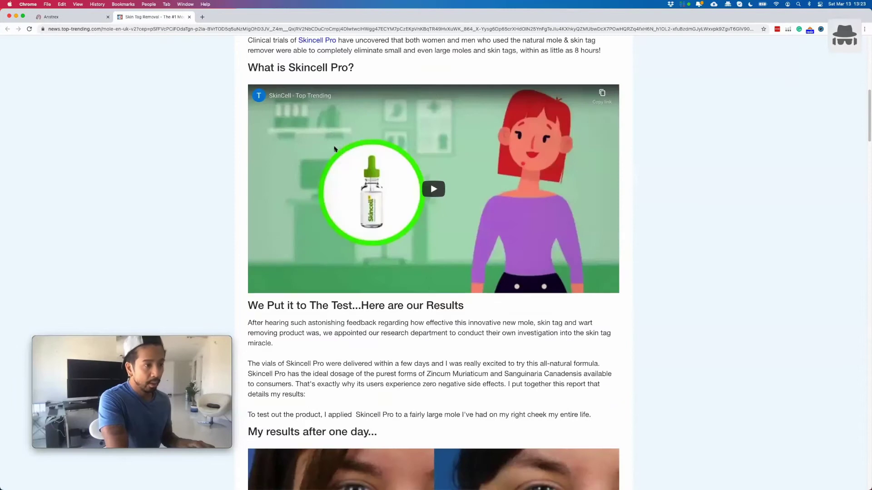
scroll(334, 148, "up", 10)
left_click(261, 149)
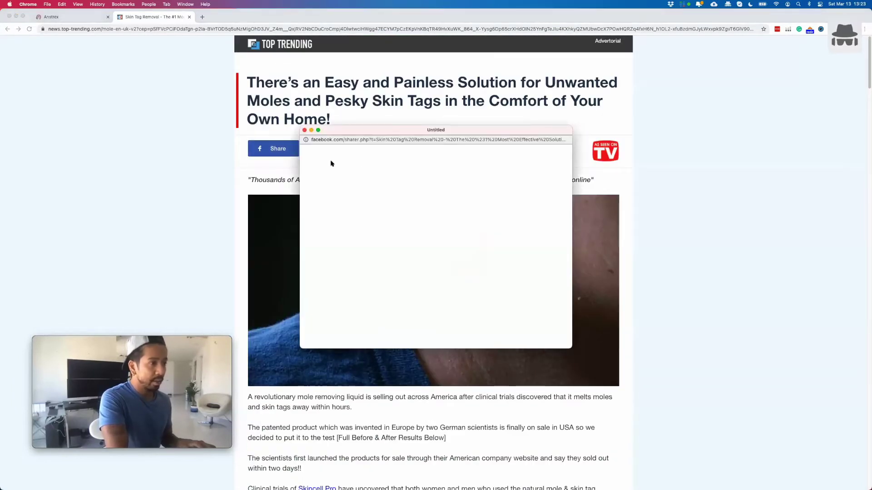
left_click(304, 131)
Examine the rest of the landing page, test its order links and close the live page to return to Anstrex
scroll(426, 207, "down", 20)
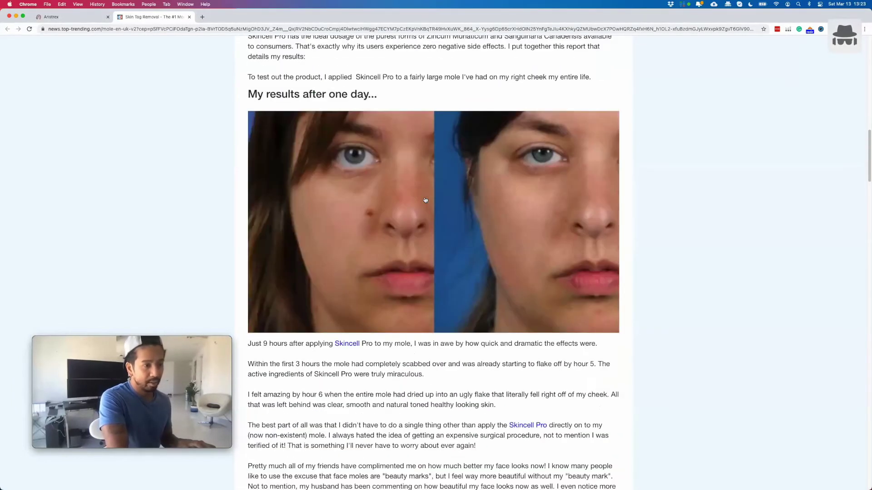
scroll(433, 205, "up", 5)
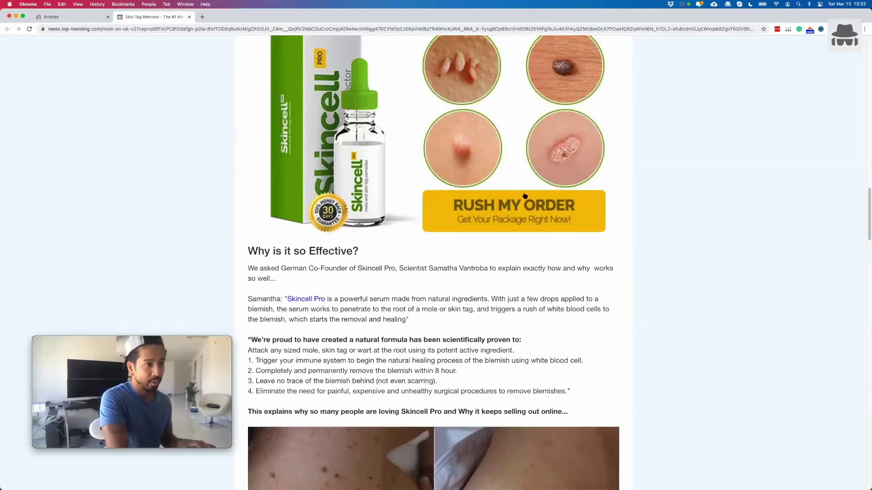
left_click(518, 222)
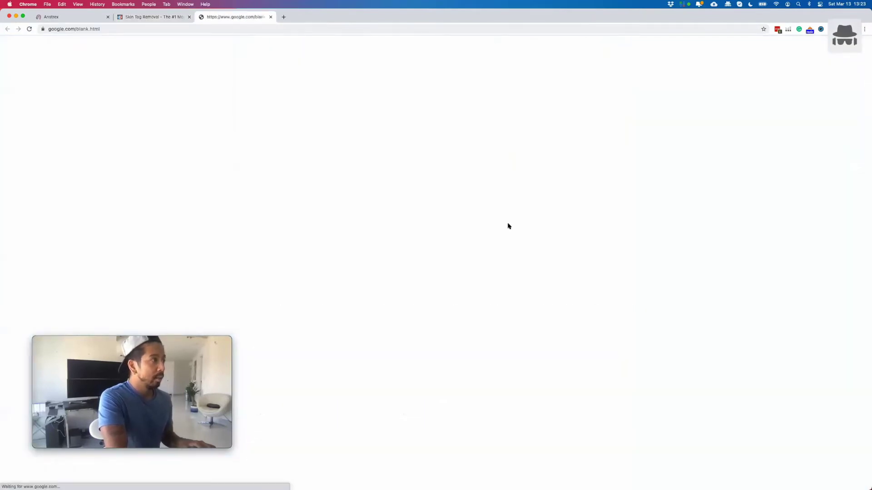
left_click(270, 17)
scroll(530, 294, "down", 20)
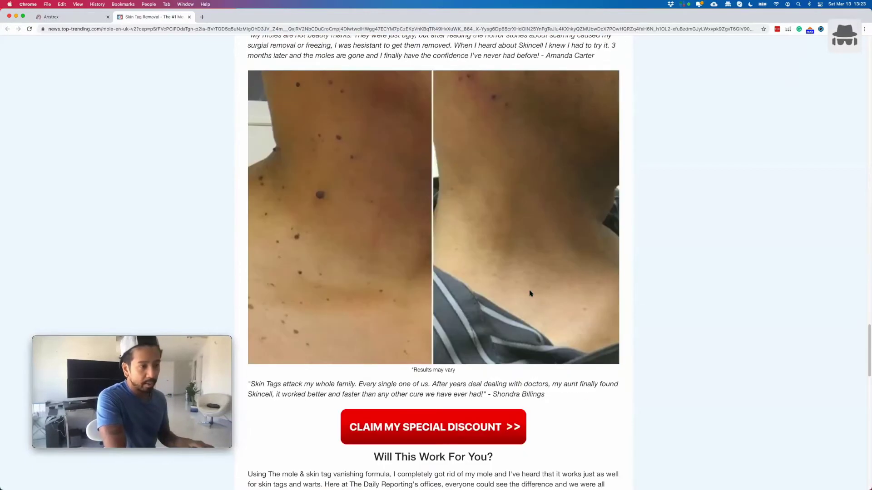
left_click(444, 96)
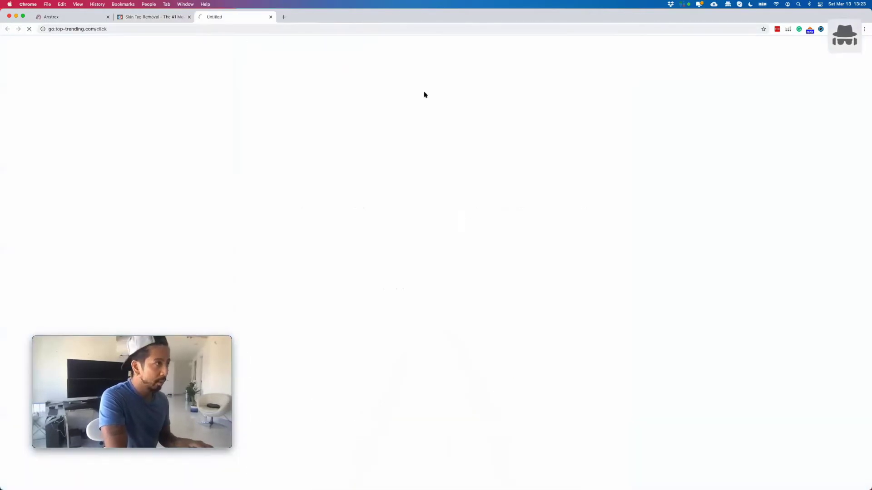
left_click(189, 18)
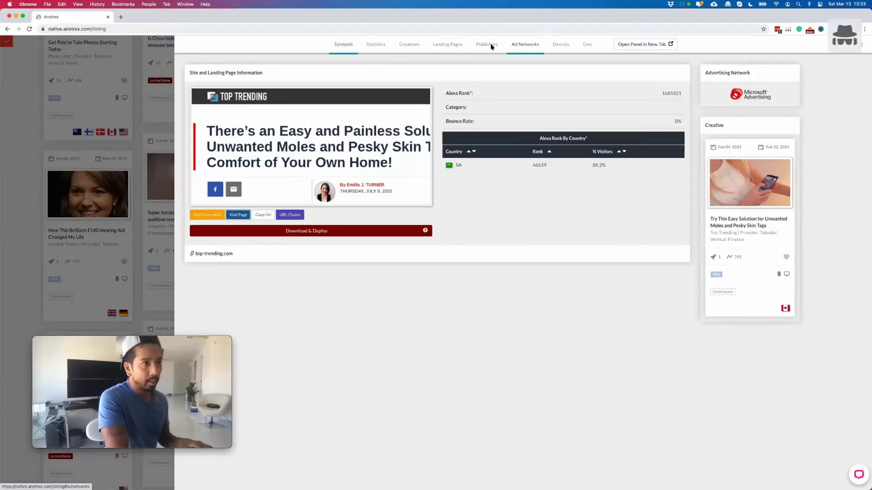
Show the advertiser's ad network data and sort the networks by duration from longest to shortest
left_click(517, 45)
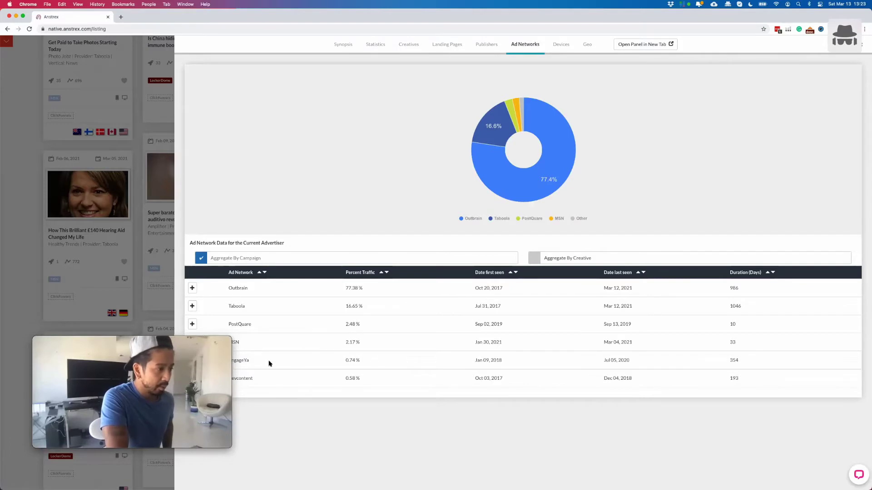
left_click(741, 275)
left_click(744, 275)
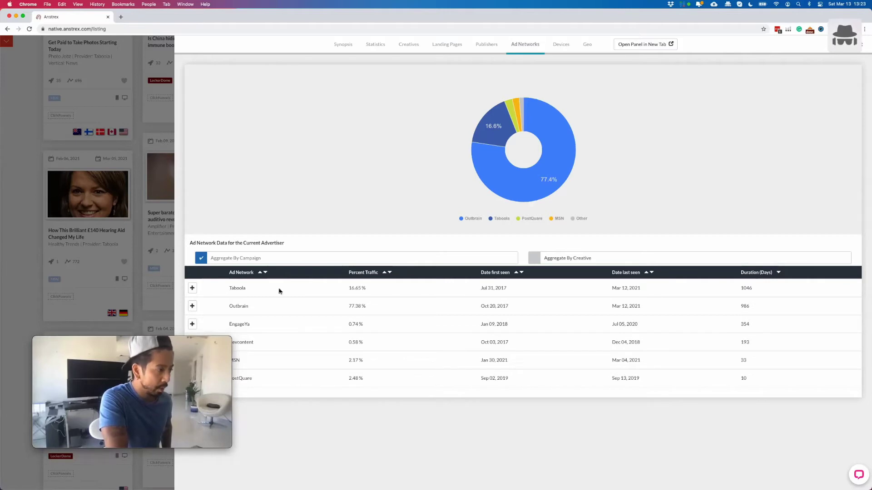
mouse_move(491, 168)
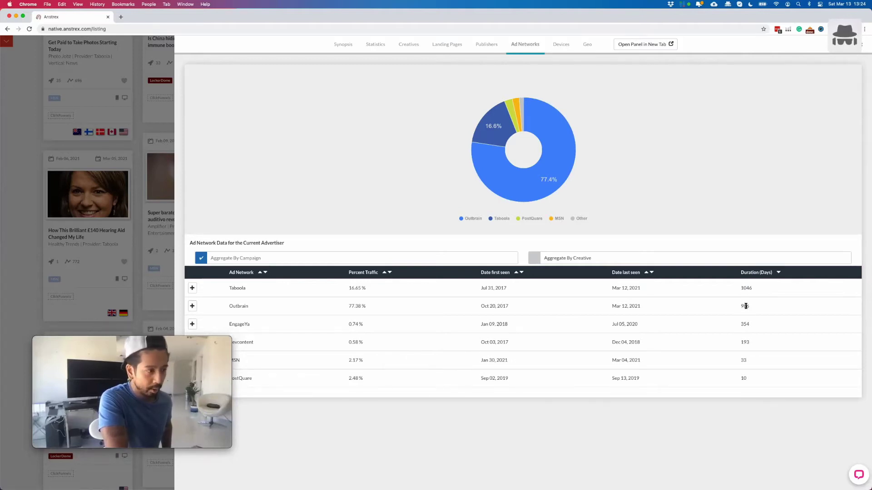
Expand the Taboola entry, list its top 50 advertisers and examine the advertiser domains
left_click(192, 288)
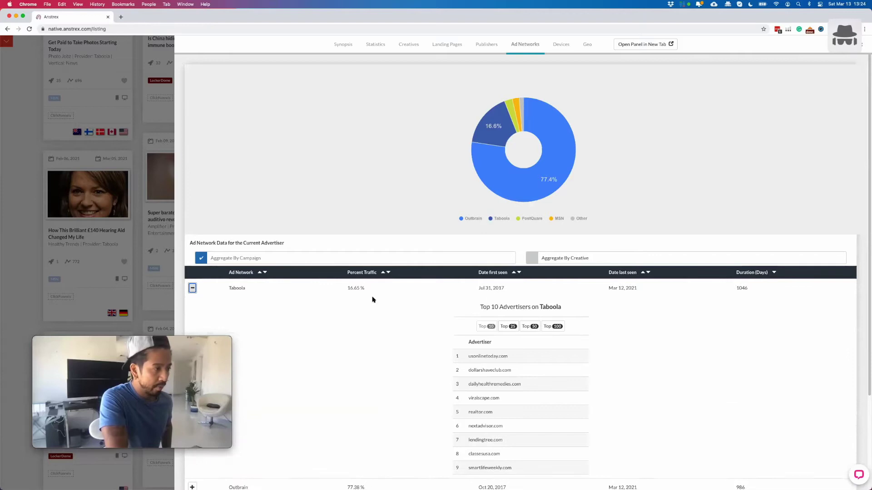
scroll(385, 302, "down", 3)
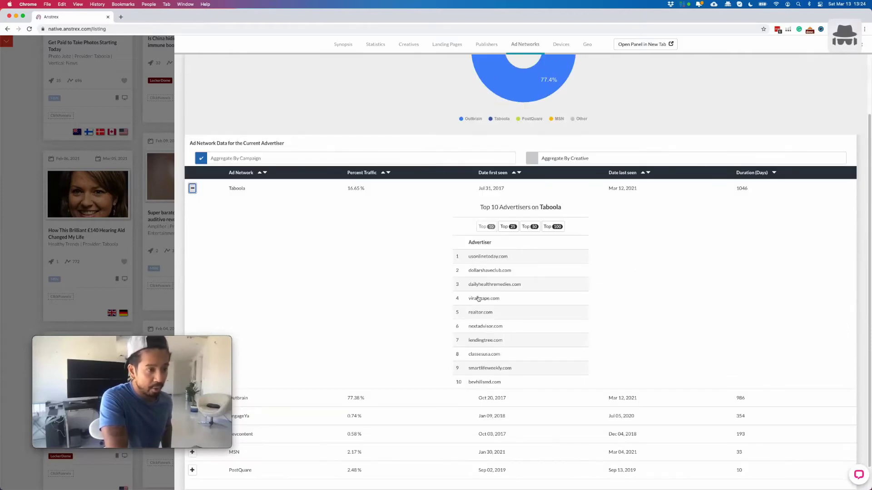
left_click(528, 227)
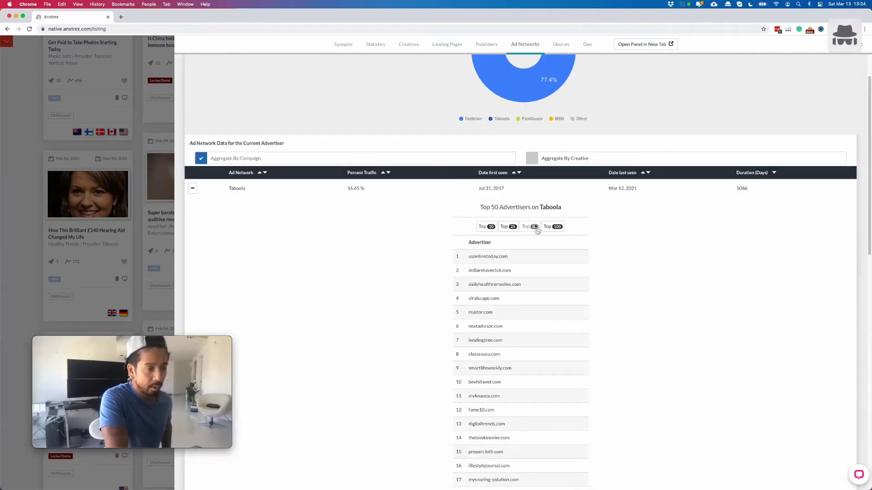
scroll(597, 258, "down", 4)
scroll(545, 190, "up", 1)
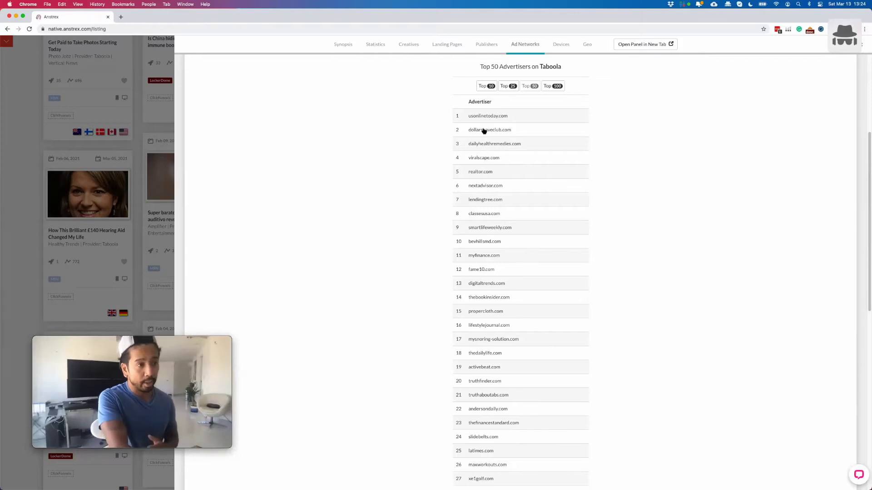
scroll(499, 132, "down", 5)
scroll(500, 132, "down", 2)
scroll(503, 144, "up", 7)
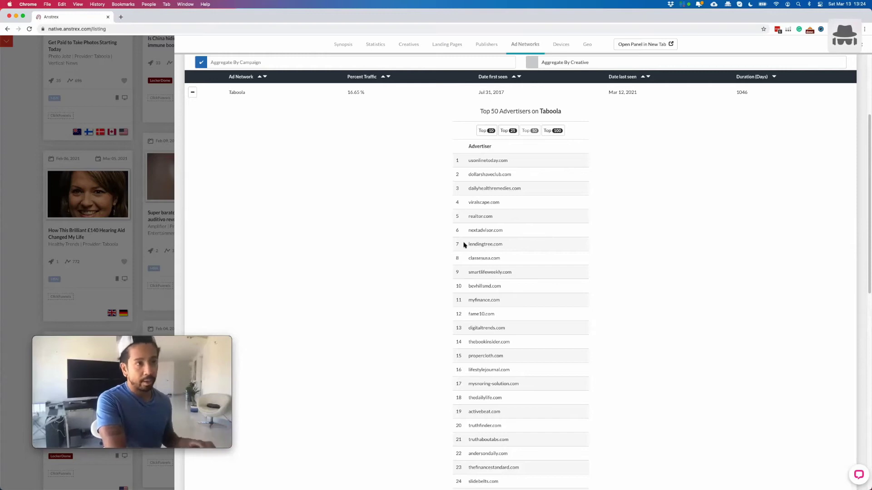
scroll(432, 247, "up", 2)
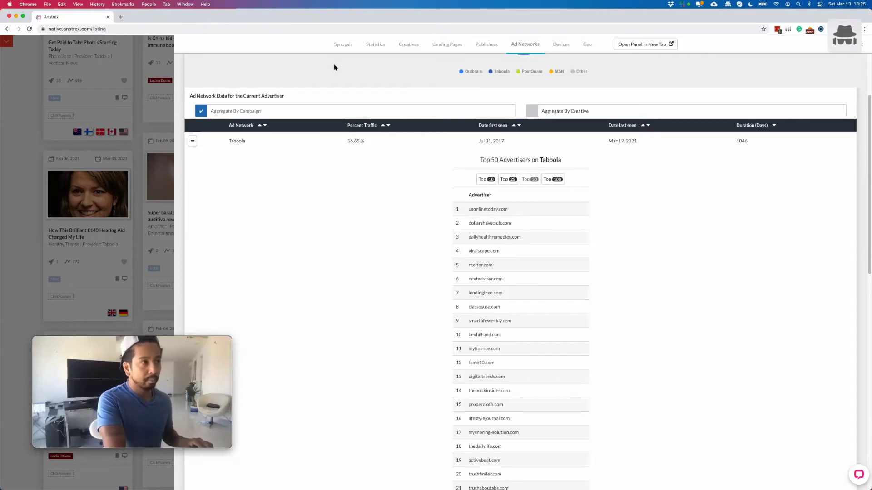
Return to the ad's synopsis and close its details to get back to the ad listing
left_click(338, 46)
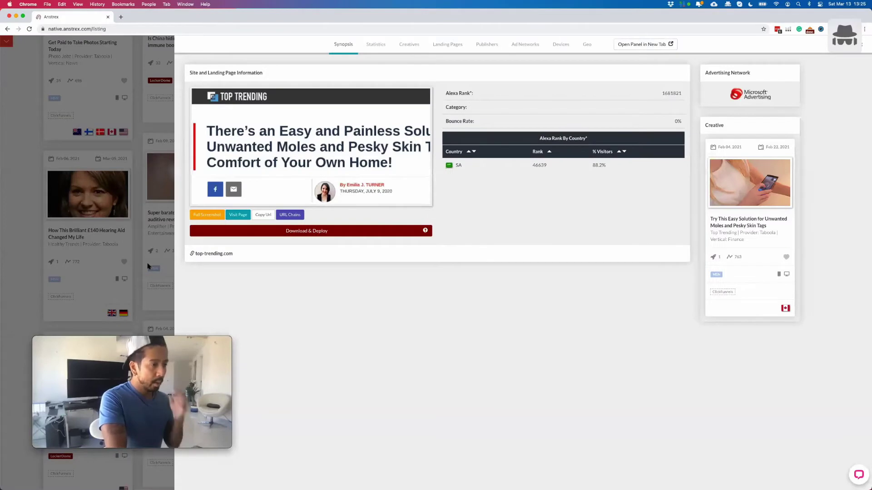
left_click(153, 263)
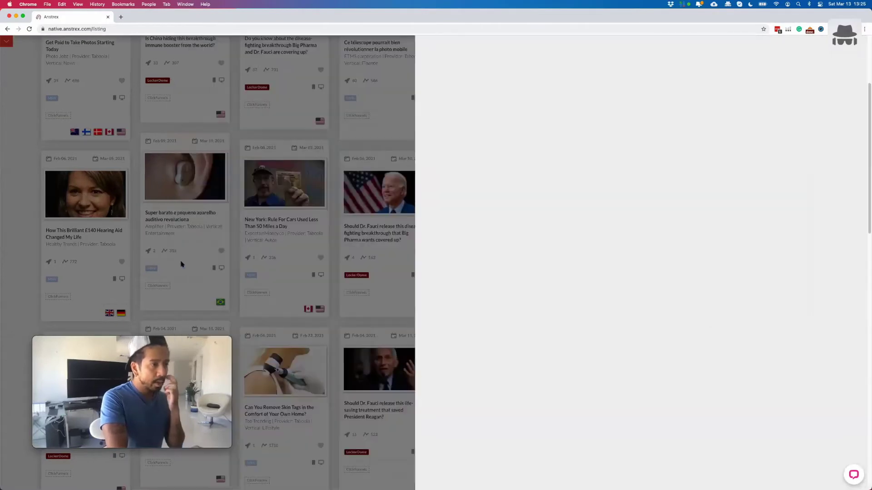
scroll(315, 252, "up", 3)
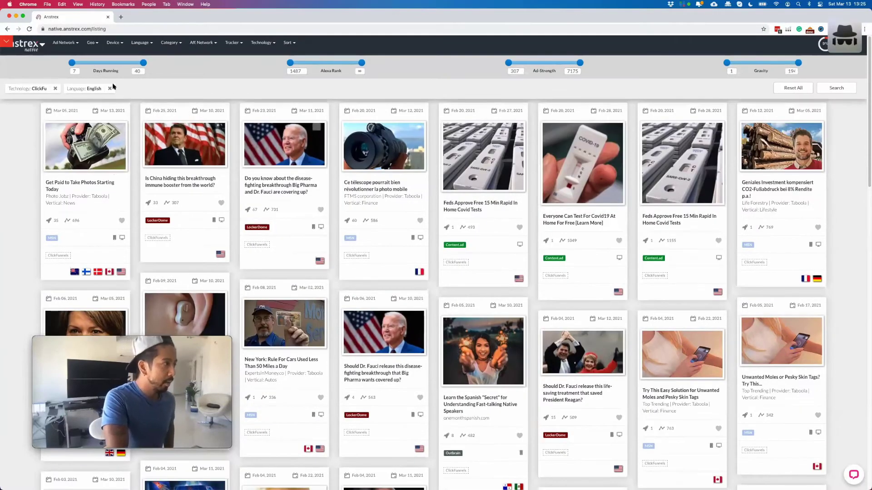
Filter the English ClickFunnels ads by the Clickbank affiliate network
left_click(202, 42)
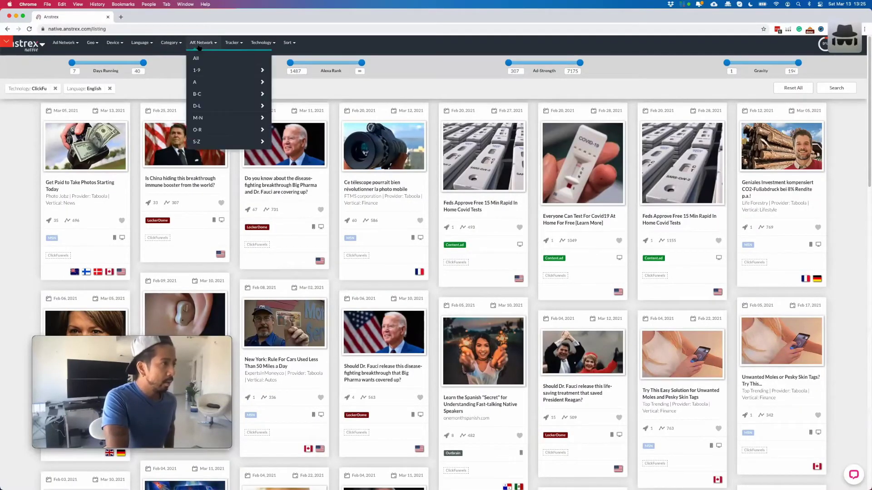
mouse_move(259, 97)
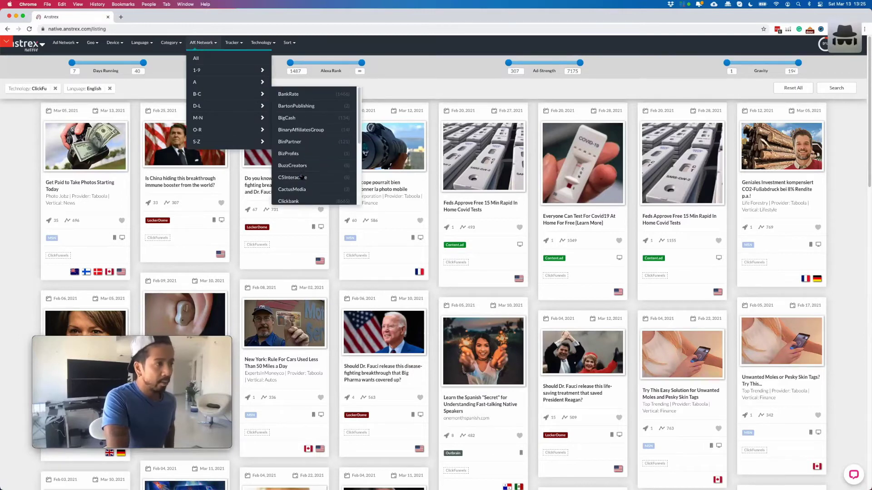
scroll(306, 166, "down", 2)
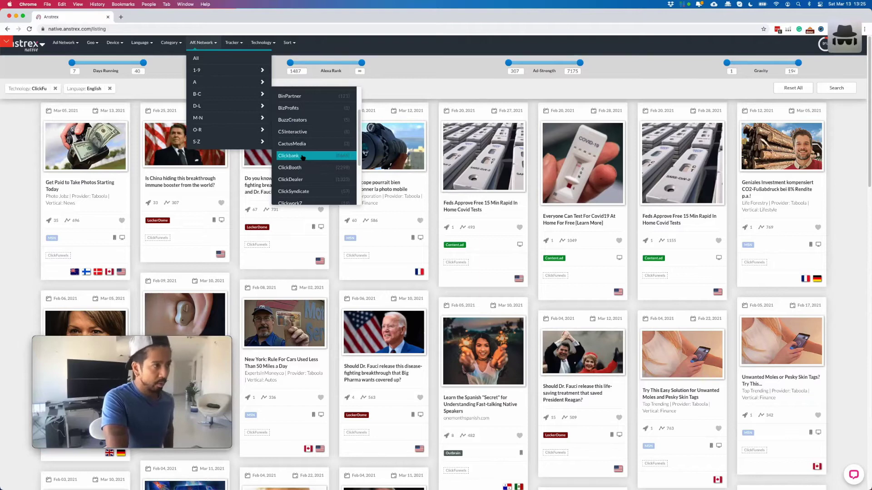
left_click(303, 157)
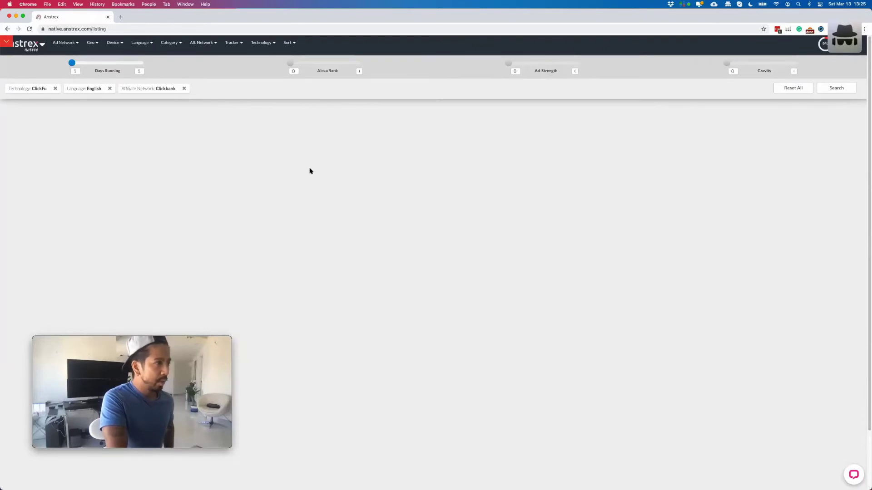
Remove the English language and Clickbank affiliate network filters and browse the ClickFunnels ads in all languages
left_click(110, 89)
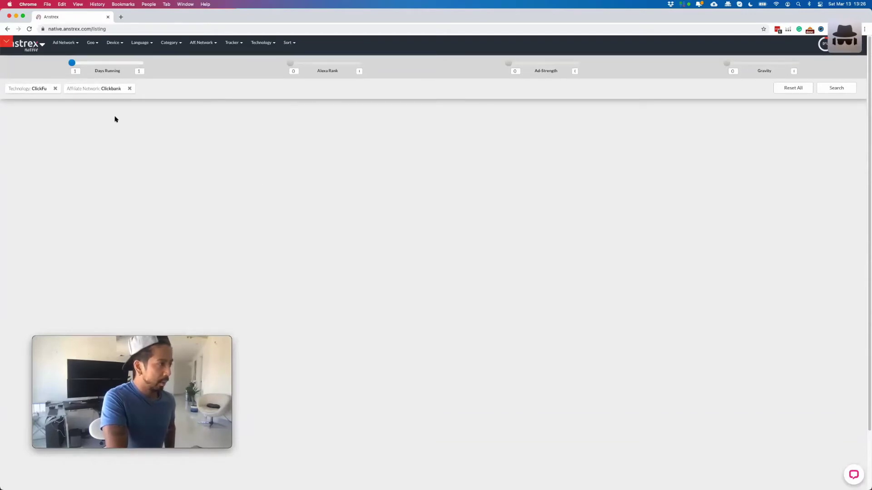
left_click(130, 89)
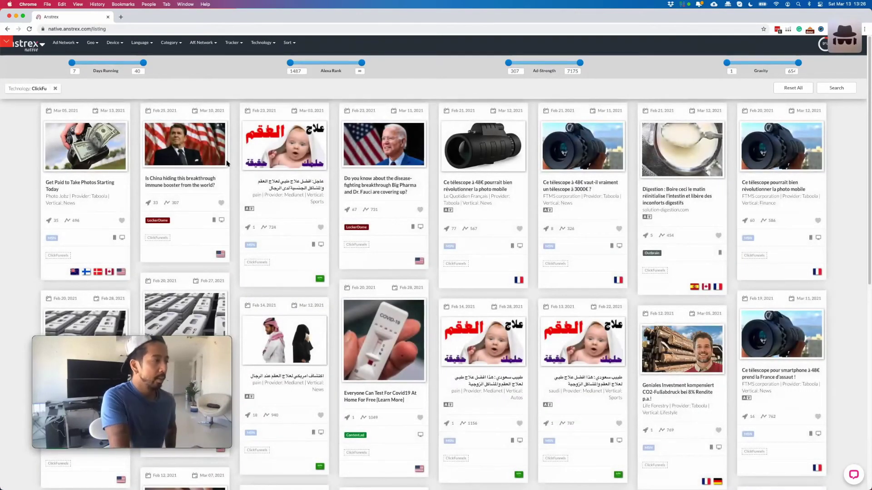
left_click(268, 43)
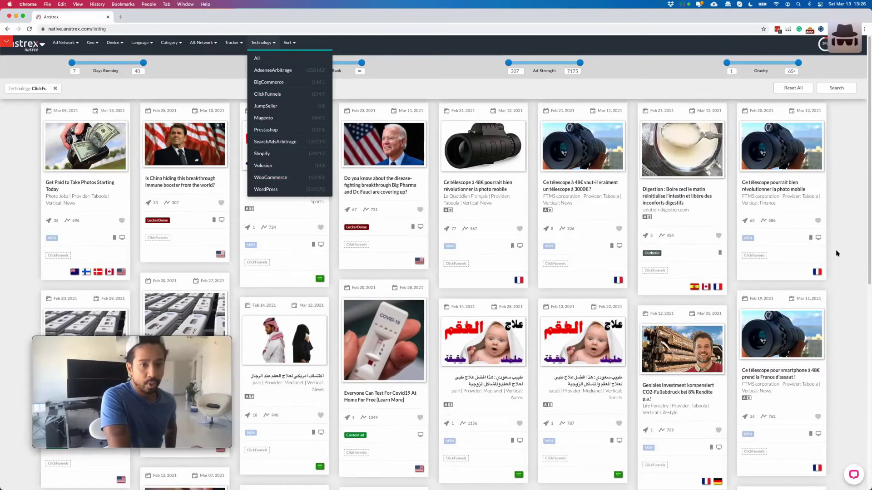
scroll(836, 254, "down", 10)
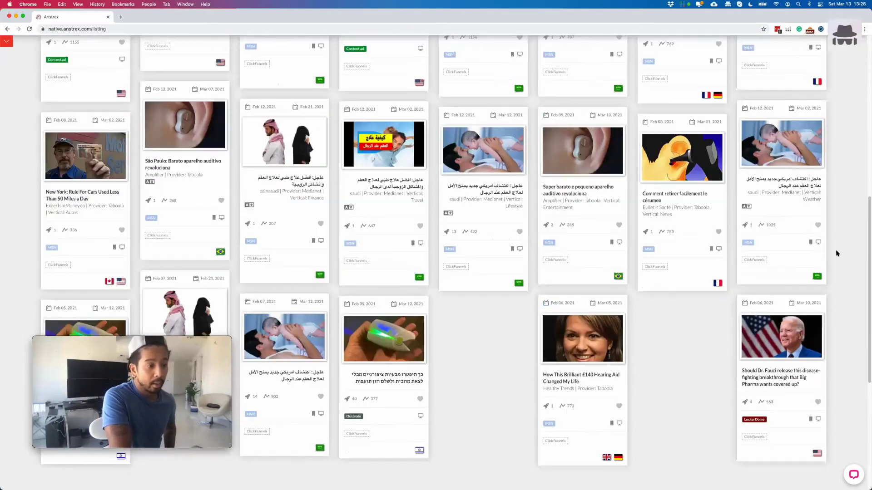
scroll(837, 254, "down", 4)
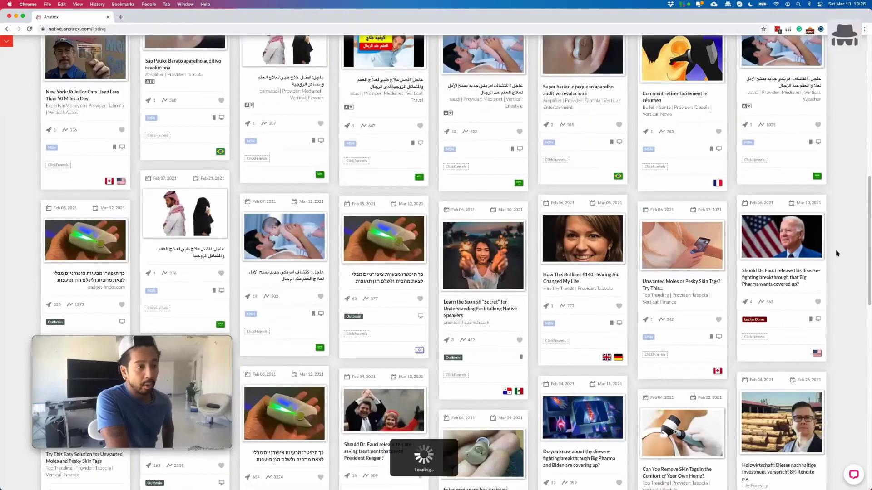
Browse the ClickFunnels ads and open the details of the "Seniors Under 82 Yrs Old Get Up To $50,000 In Life Insurance" ad
scroll(837, 253, "down", 2)
scroll(836, 253, "down", 2)
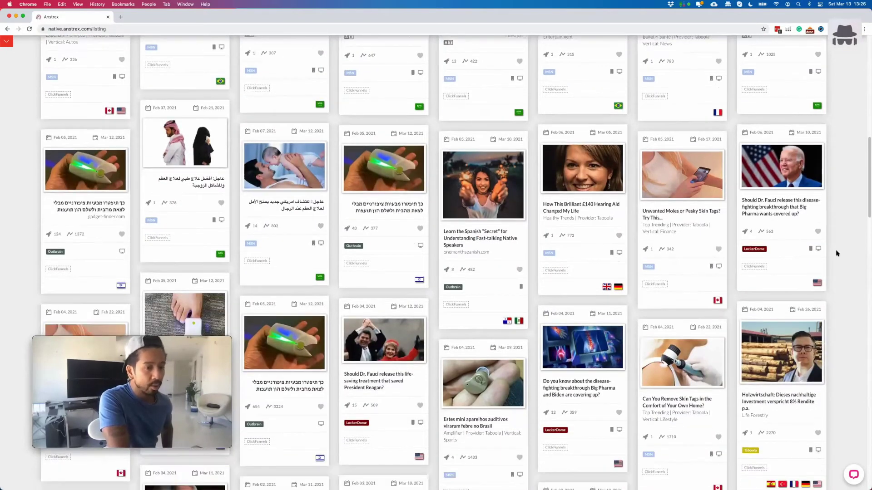
scroll(837, 253, "down", 5)
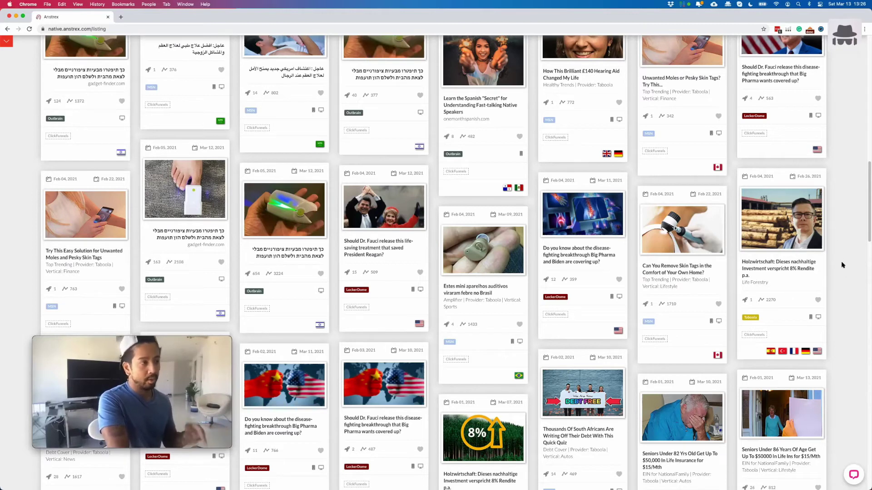
scroll(841, 265, "down", 2)
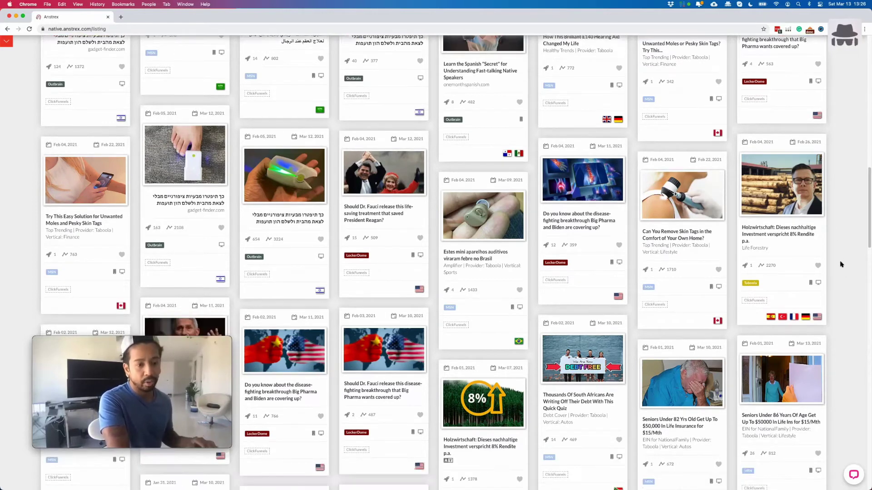
scroll(841, 263, "down", 2)
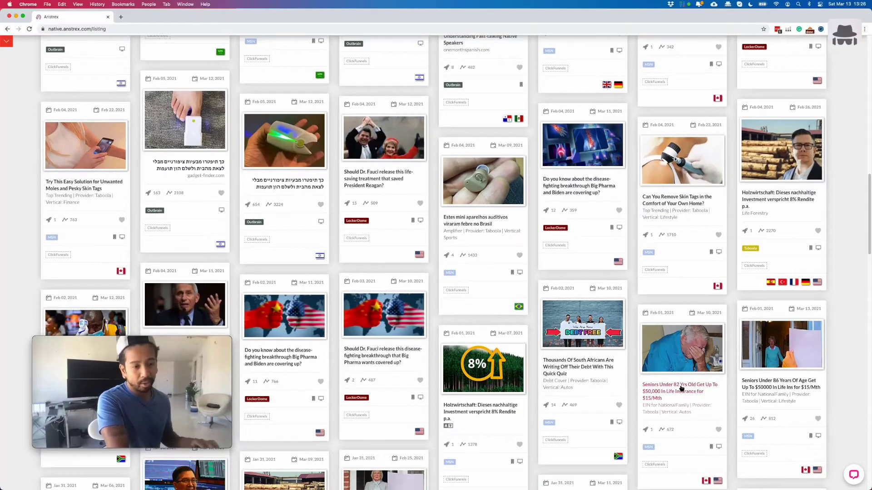
scroll(682, 385, "down", 5)
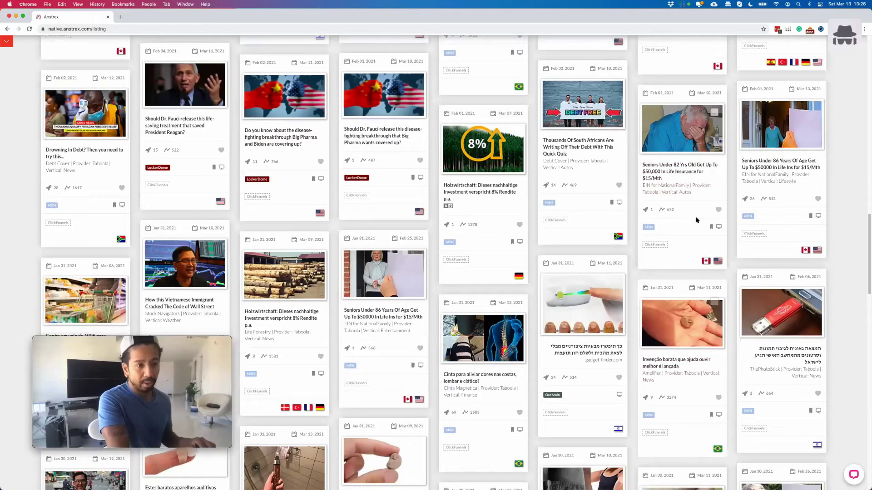
left_click(700, 179)
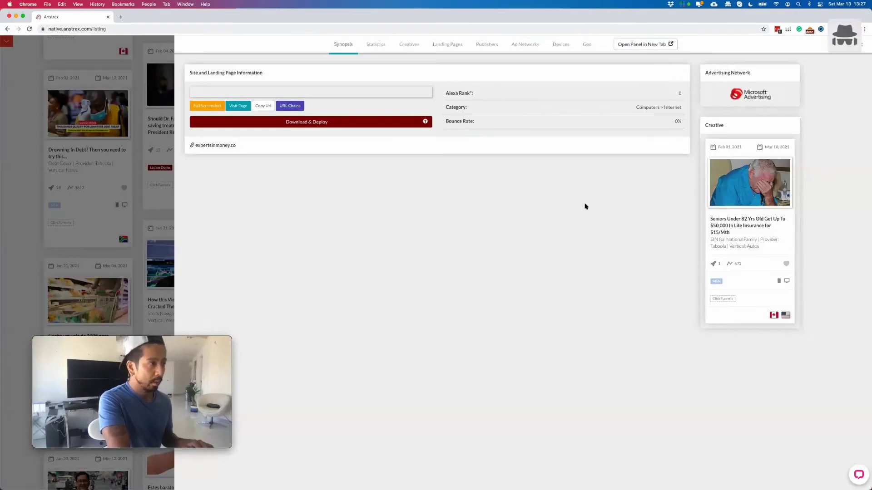
Read through the life insurance ad's full landing page screenshot, and return to the ad listing
left_click(342, 176)
scroll(431, 193, "down", 6)
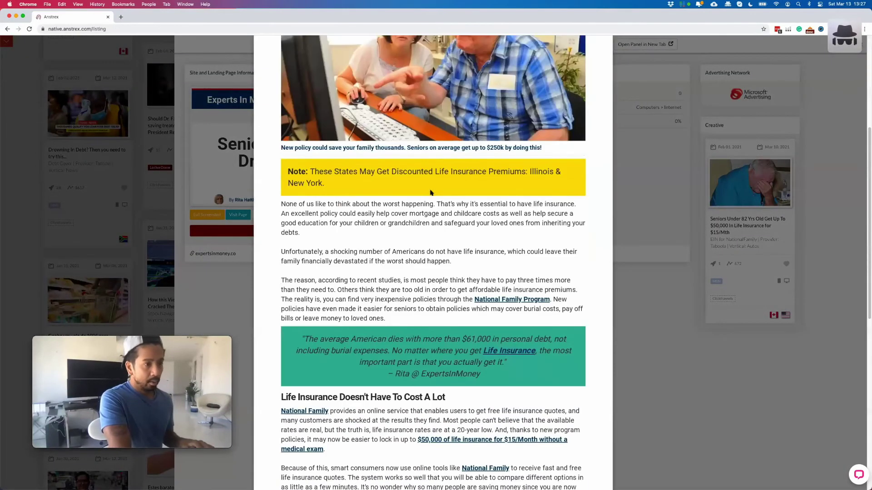
scroll(532, 257, "down", 8)
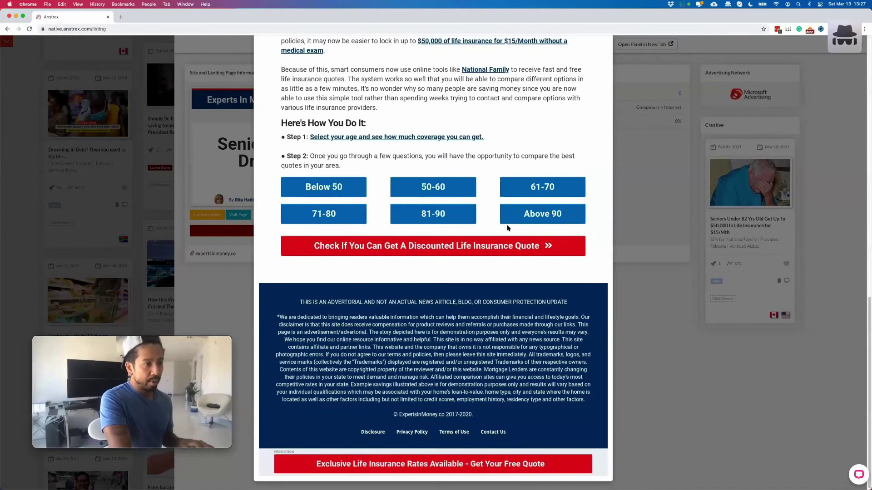
scroll(421, 200, "up", 15)
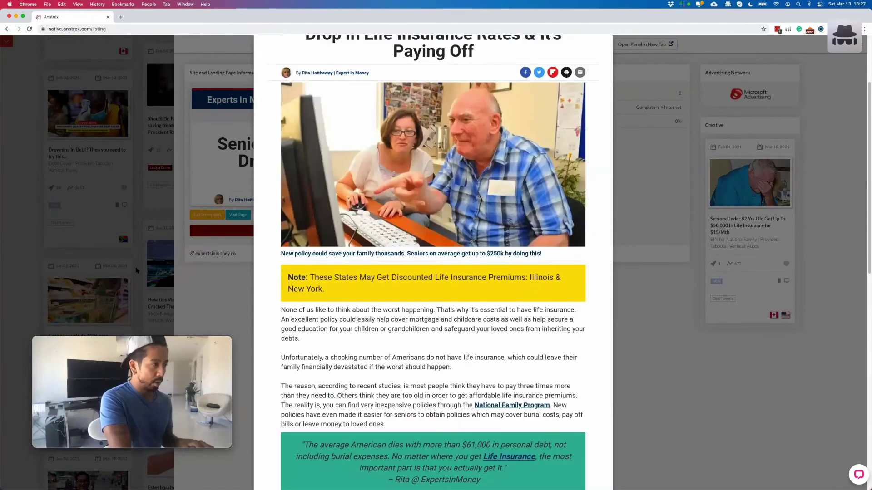
left_click(136, 270)
left_click(121, 259)
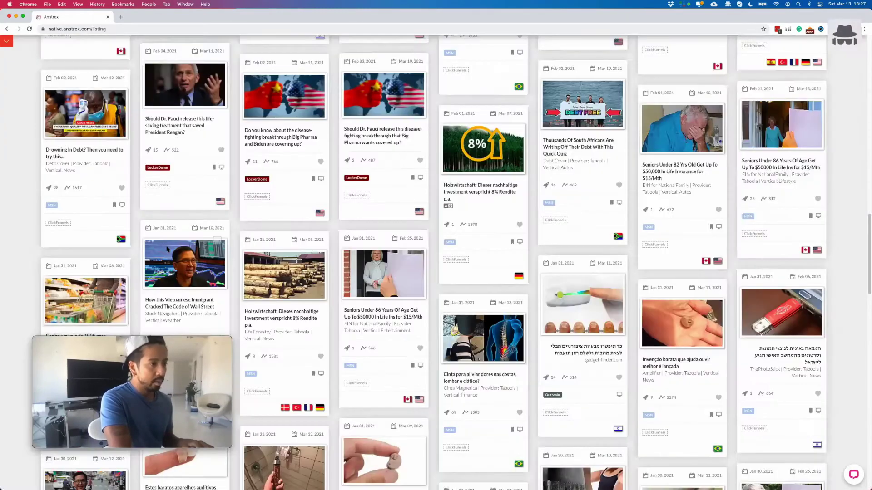
Filter the ads by the Clickbank affiliate network and remove the ClickFunnels technology filter
scroll(168, 249, "up", 15)
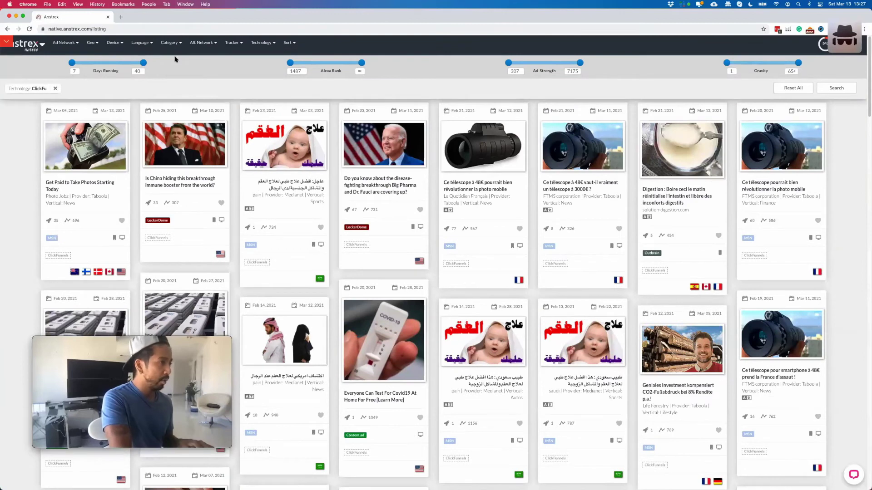
left_click(203, 42)
mouse_move(222, 95)
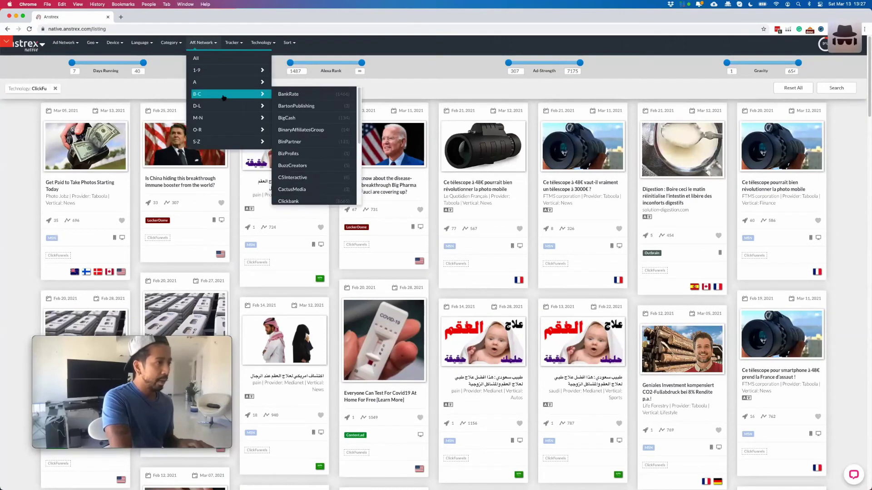
left_click(213, 41)
left_click(205, 43)
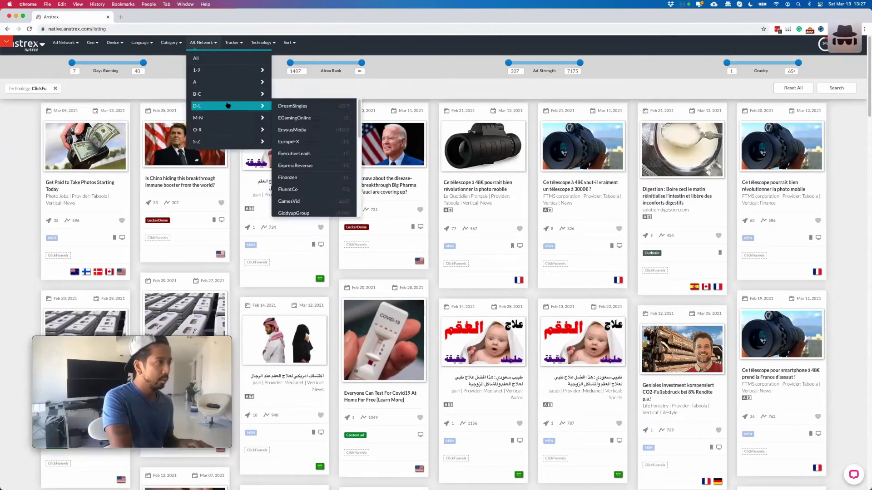
mouse_move(232, 94)
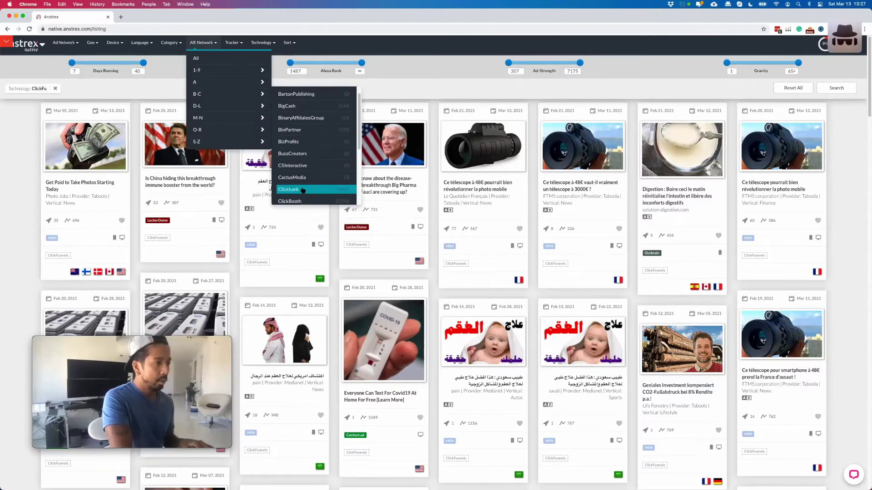
left_click(299, 190)
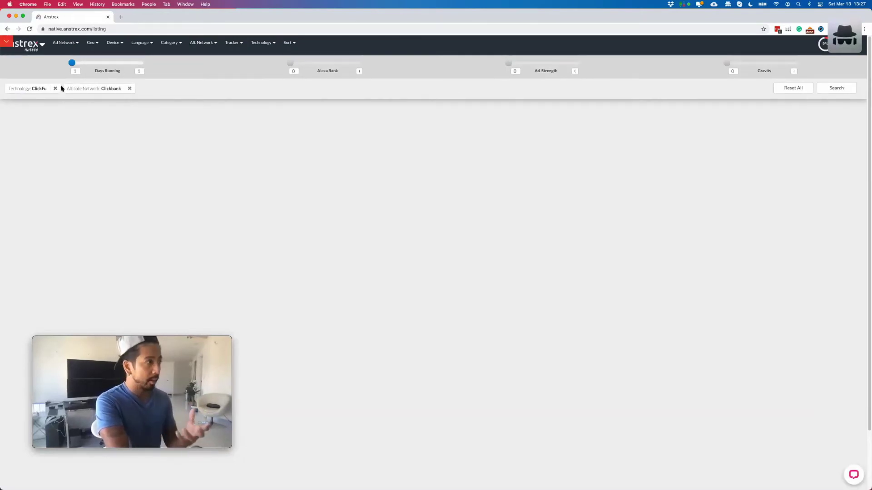
left_click(55, 89)
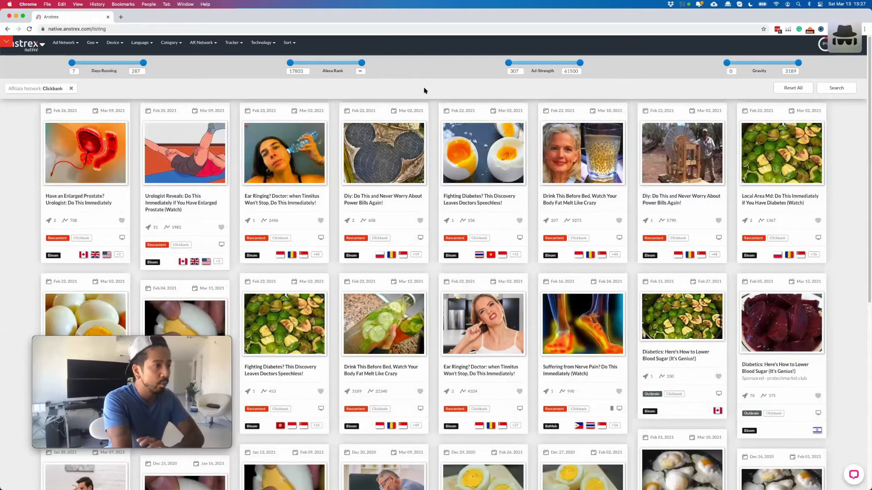
Open the first "Ear Ringing? Doctor: when Tinnitus Won't Stop" ad and view its full landing page screenshot
left_click(292, 200)
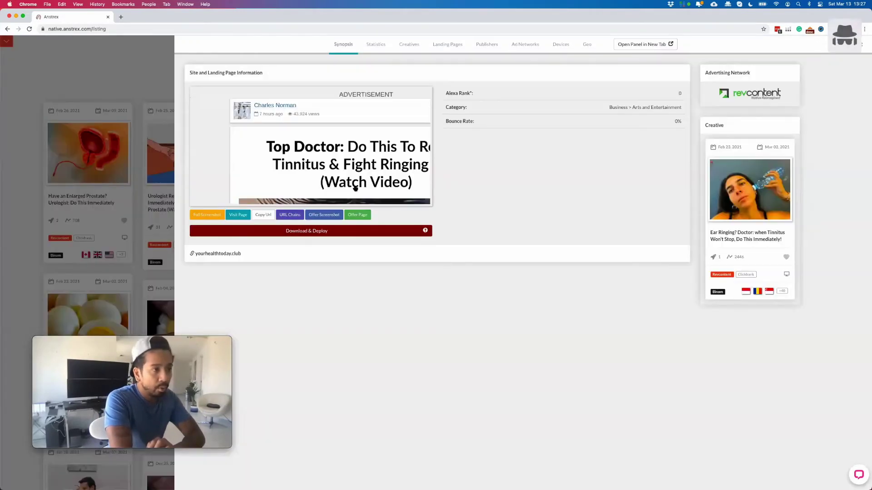
left_click(361, 163)
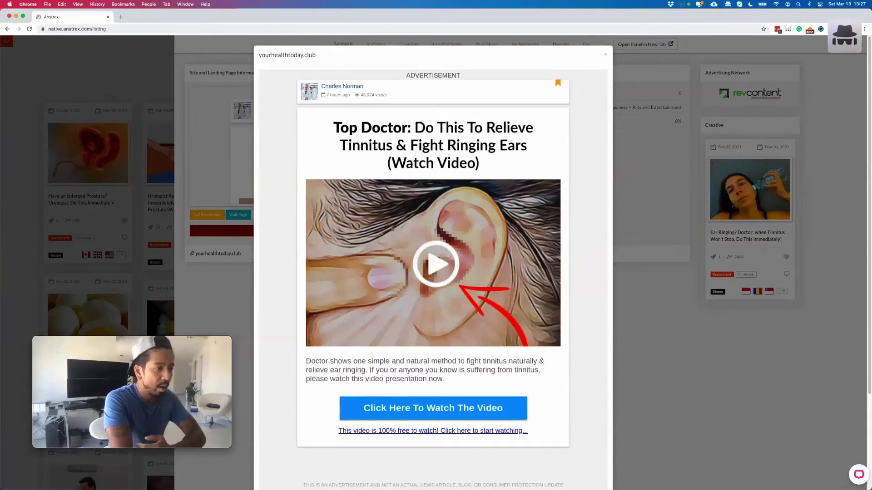
left_click(230, 219)
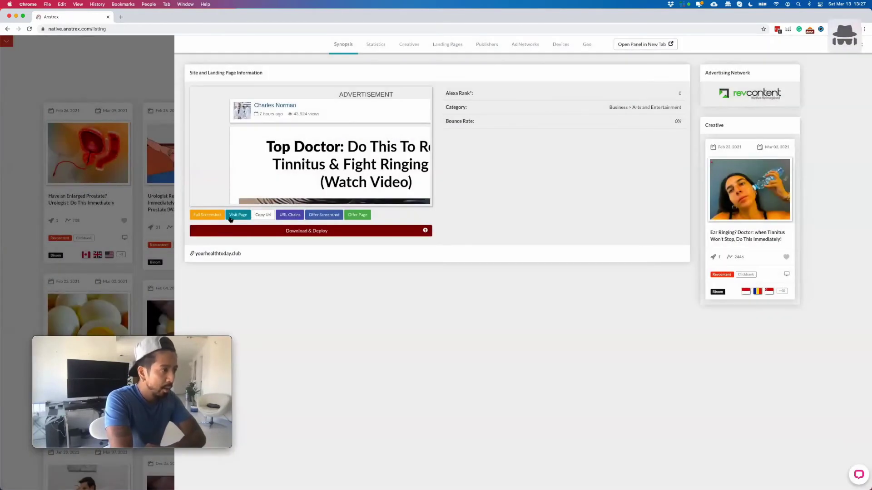
Visit the tinnitus ad's live landing page, follow its link to the video offer, and return to the ad listing
left_click(232, 219)
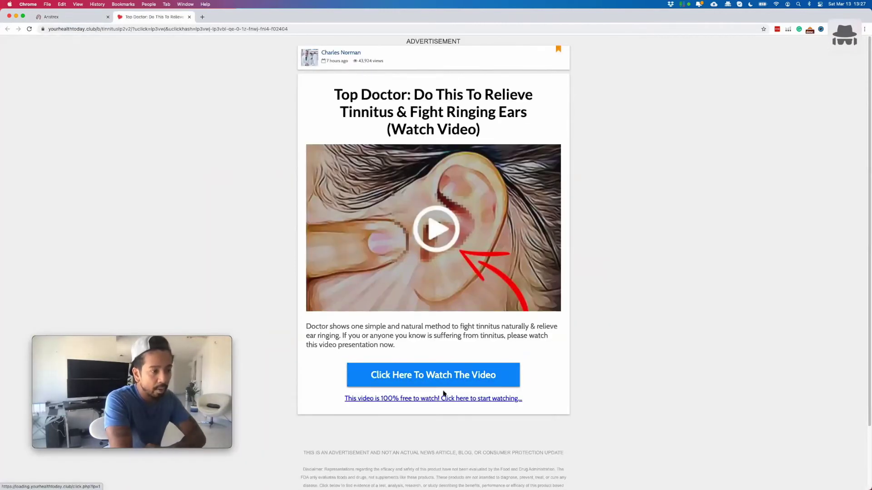
left_click(423, 375)
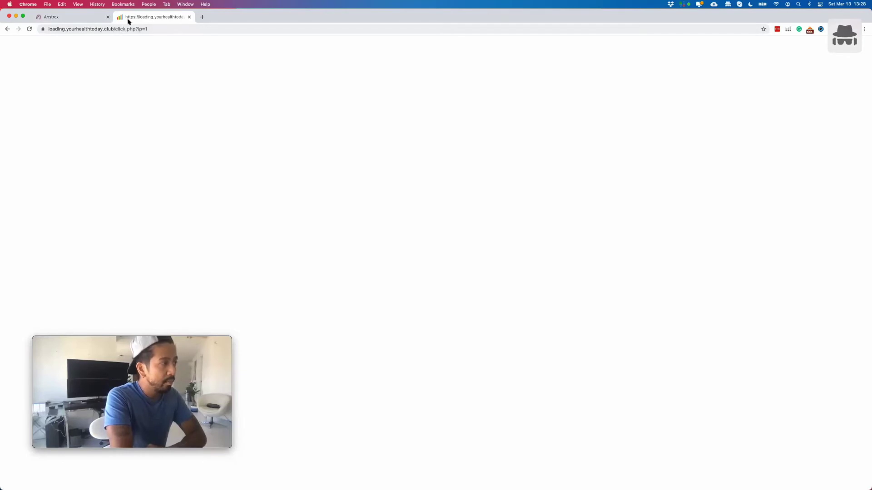
left_click(190, 17)
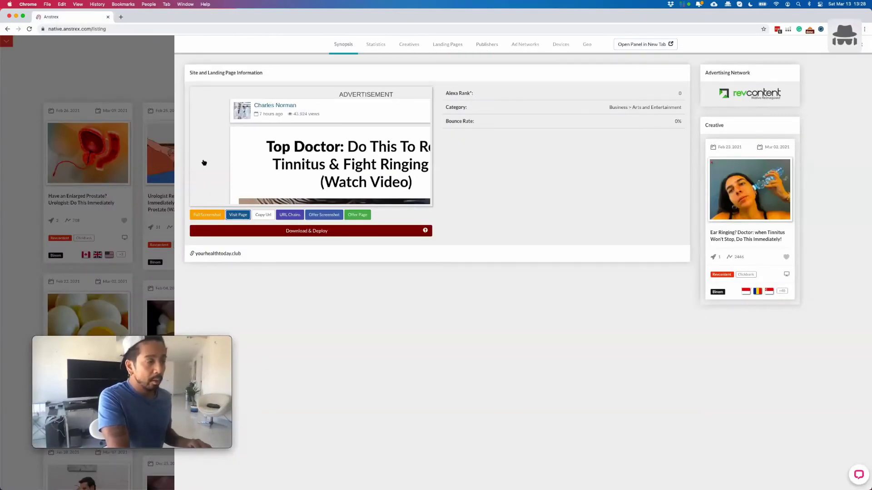
left_click(152, 196)
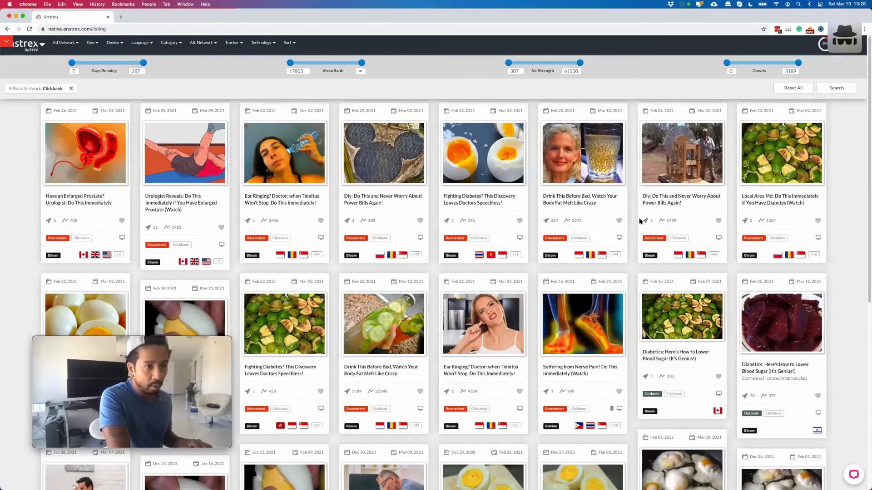
Open the "Drink This Before Bed, Watch Your Body Fat Melt Like Crazy" ad showing a woman and examine its landing page screenshot
left_click(583, 207)
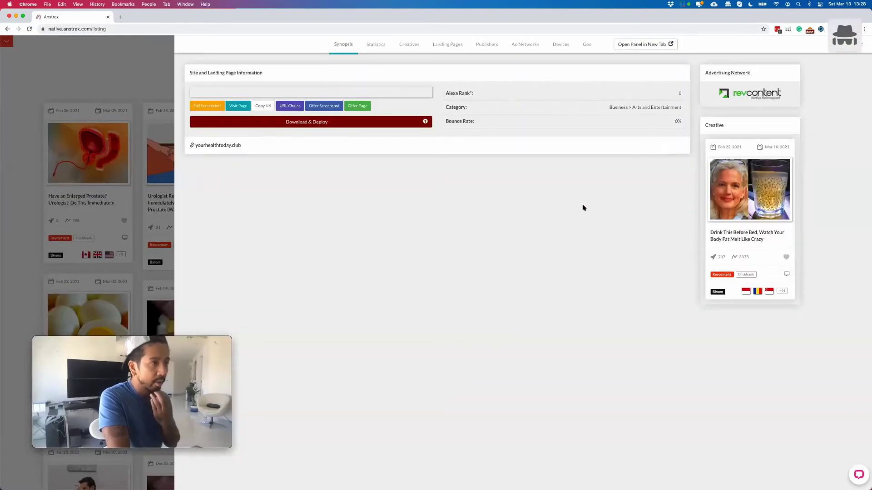
left_click(431, 196)
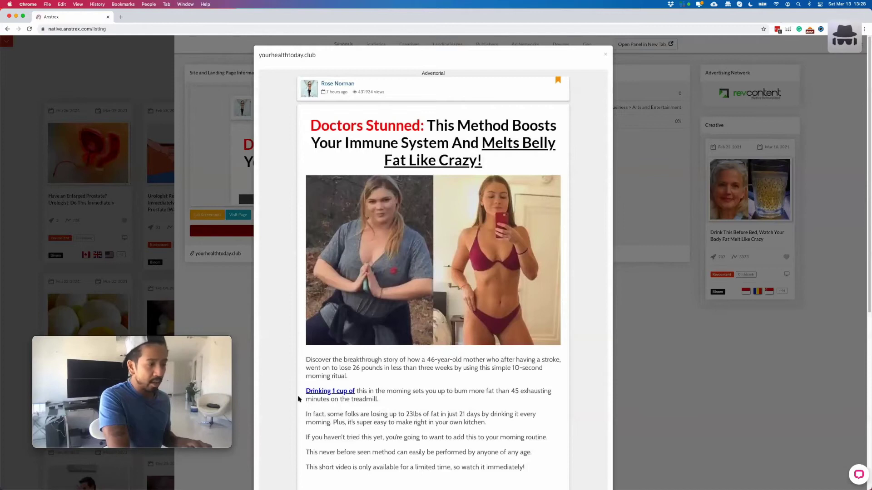
scroll(483, 236, "down", 5)
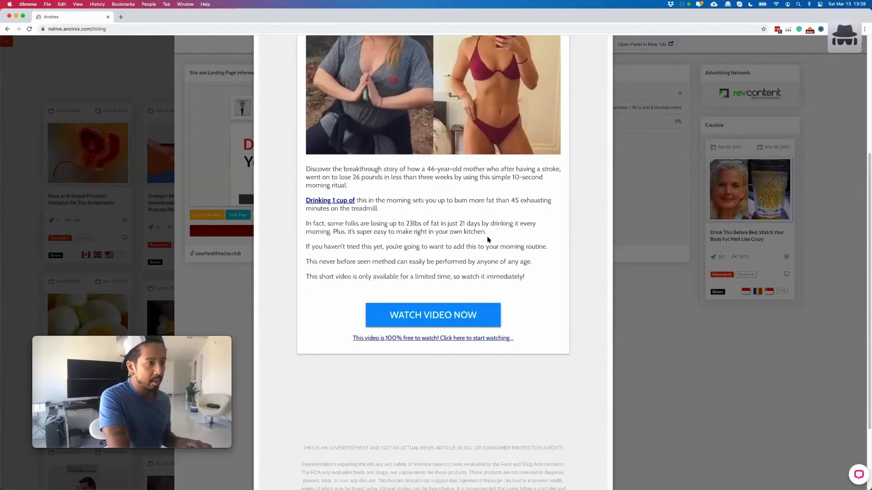
scroll(601, 137, "up", 5)
left_click(636, 216)
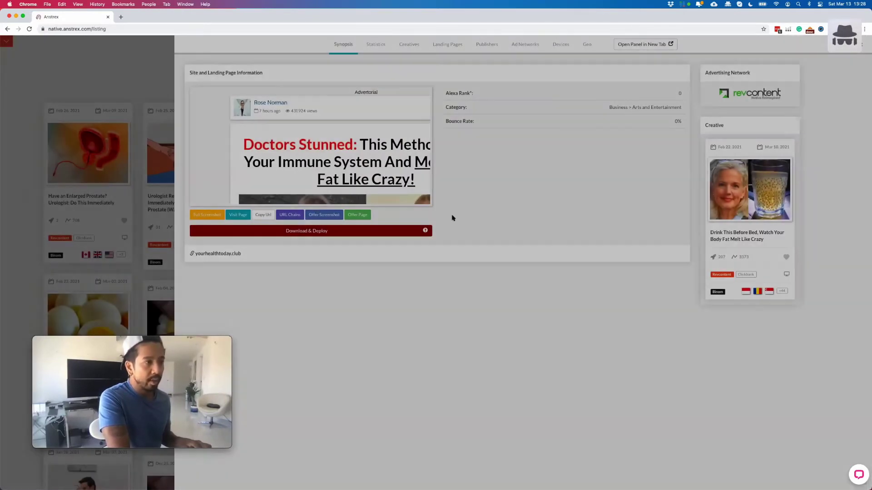
Visit the body fat ad's live landing page, follow its link to the video offer, and return to the ad listing
left_click(238, 215)
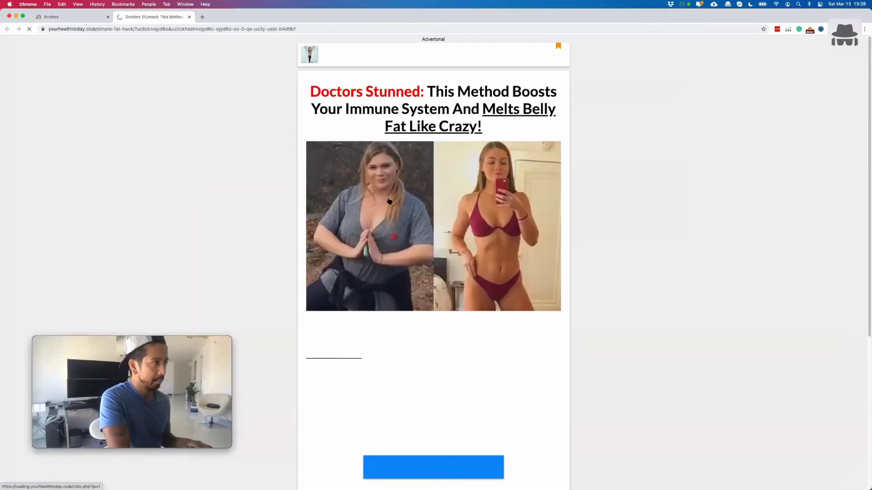
scroll(436, 383, "down", 3)
left_click(441, 405)
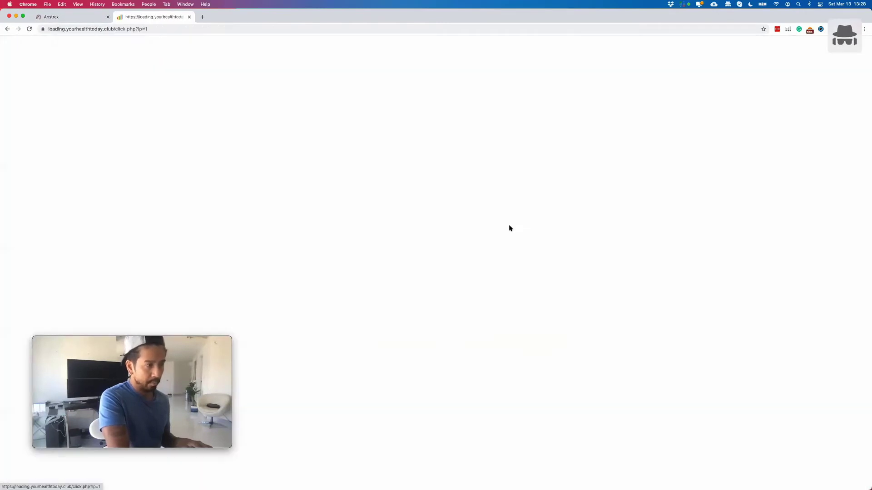
key("super+w")
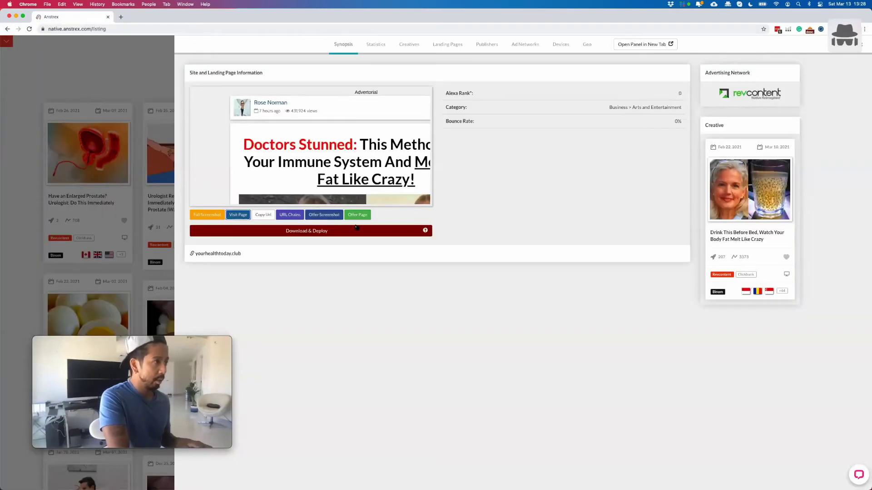
left_click(119, 221)
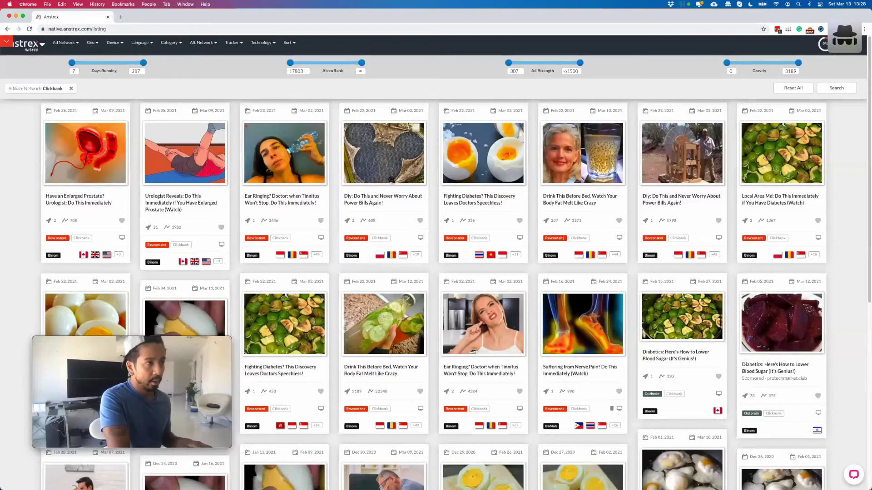
Open the "Never Worry About Power Bills Again" ad picturing a wooden machine, preview its landing page screenshot and visit the live page
scroll(513, 219, "down", 3)
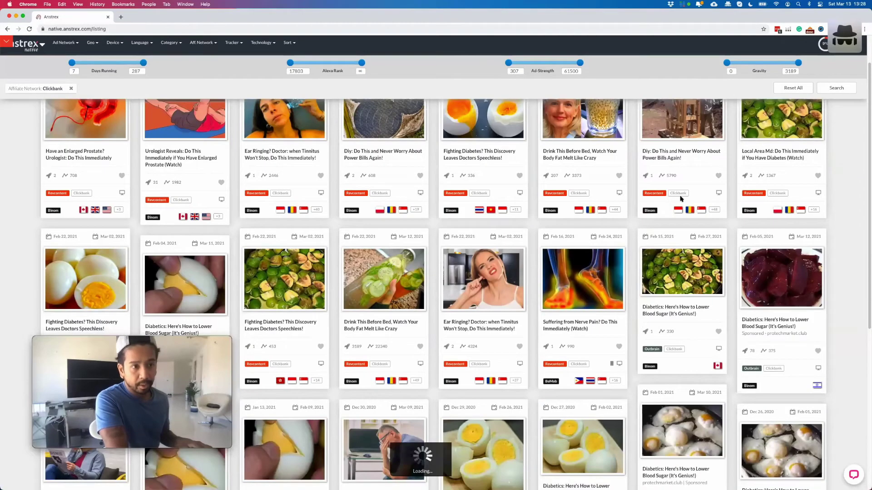
left_click(683, 159)
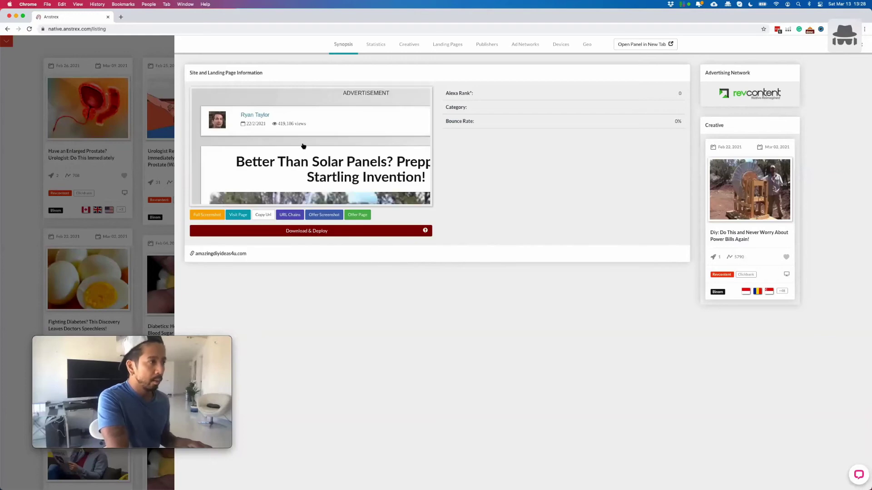
left_click(301, 145)
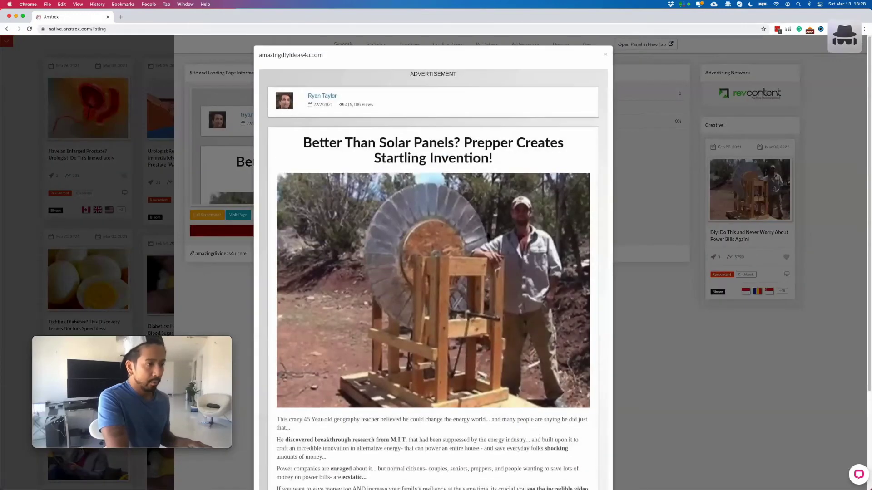
left_click(626, 273)
left_click(241, 216)
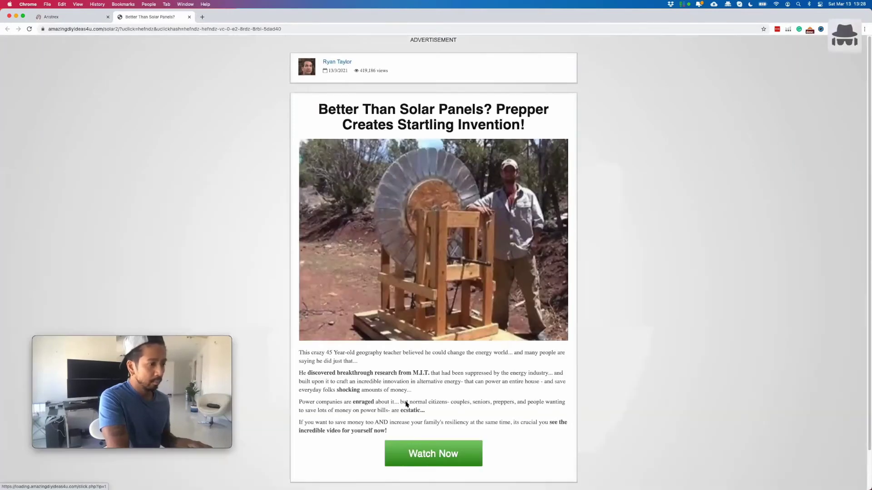
Follow the solar landing page's link to the video offer, close the opened pages and return to the ad's details
left_click(407, 404)
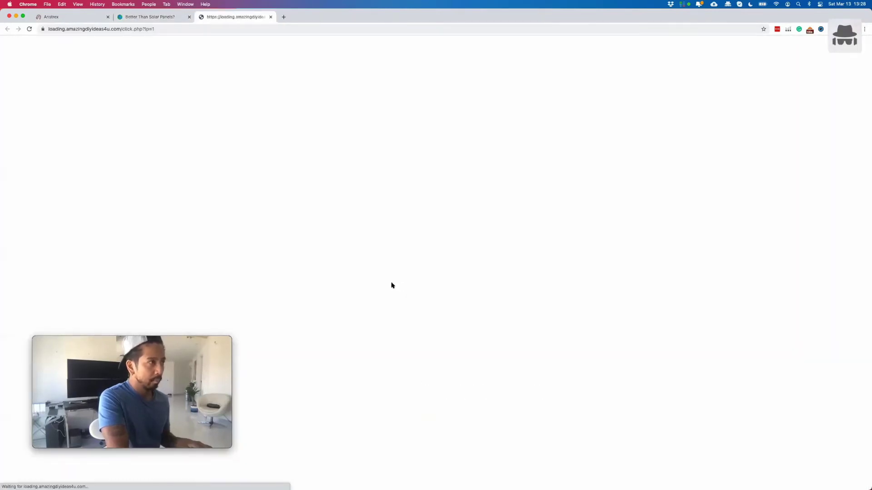
left_click(152, 16)
left_click(271, 16)
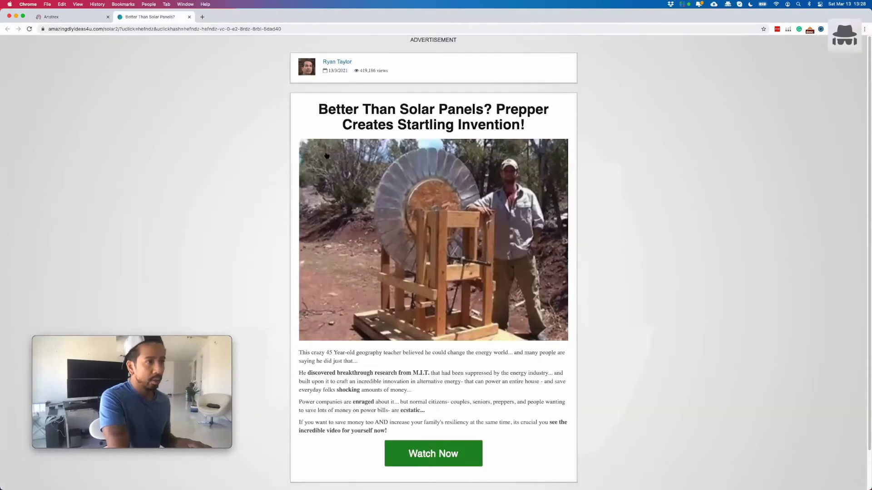
key("super+w")
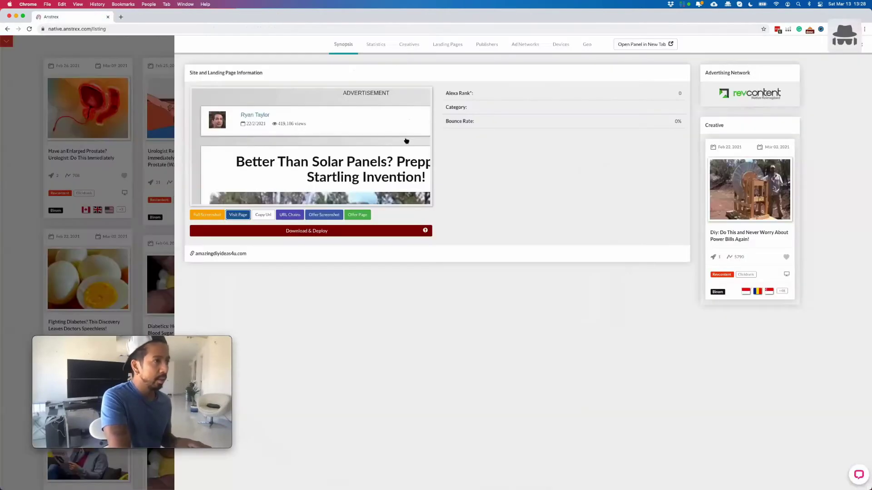
Check the power bills advertiser's publisher data and examine its other creatives across result pages 1 and 2
left_click(486, 48)
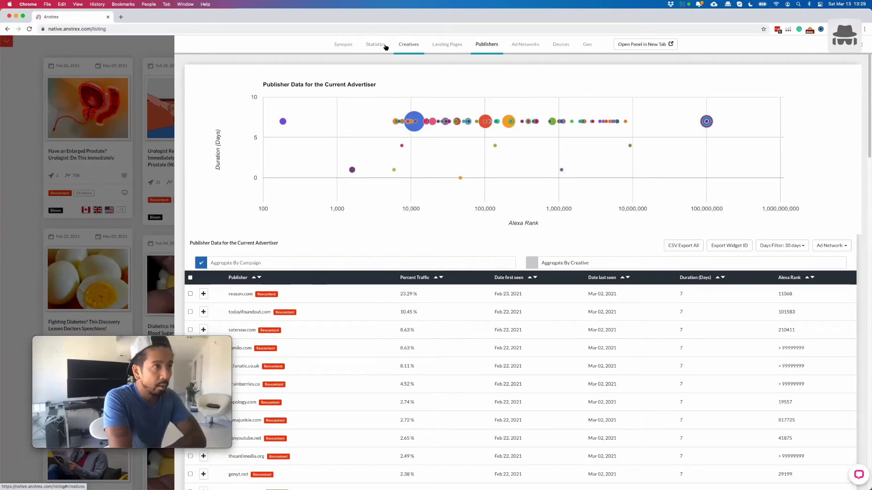
left_click(408, 44)
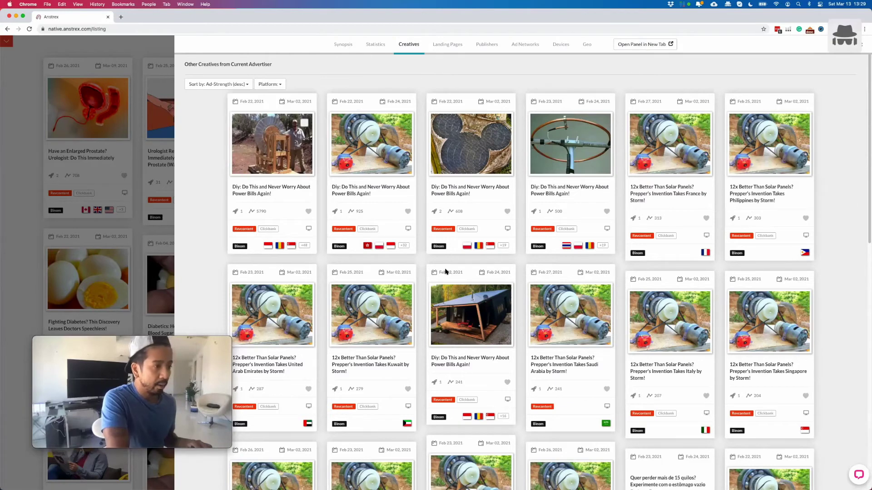
scroll(432, 259, "down", 5)
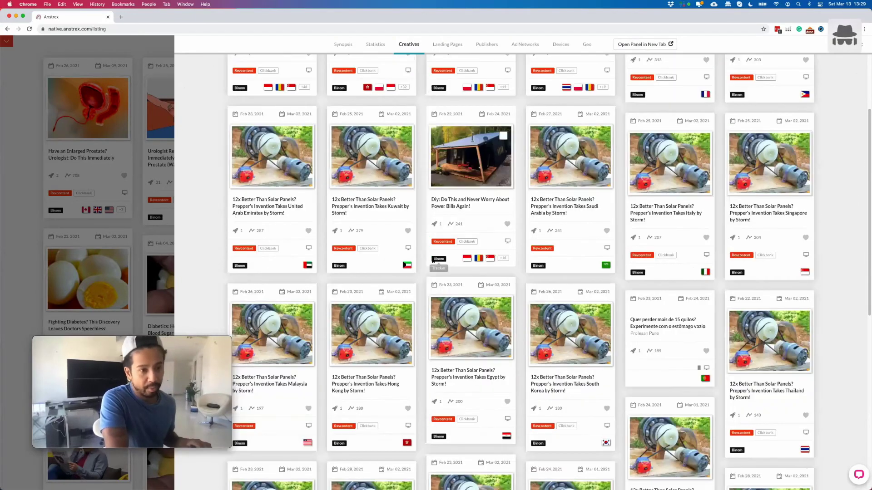
scroll(432, 262, "down", 10)
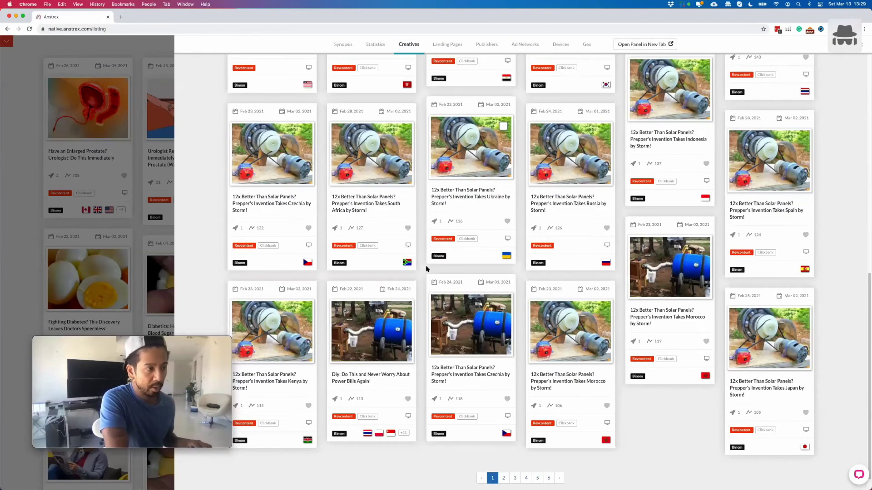
scroll(425, 270, "down", 1)
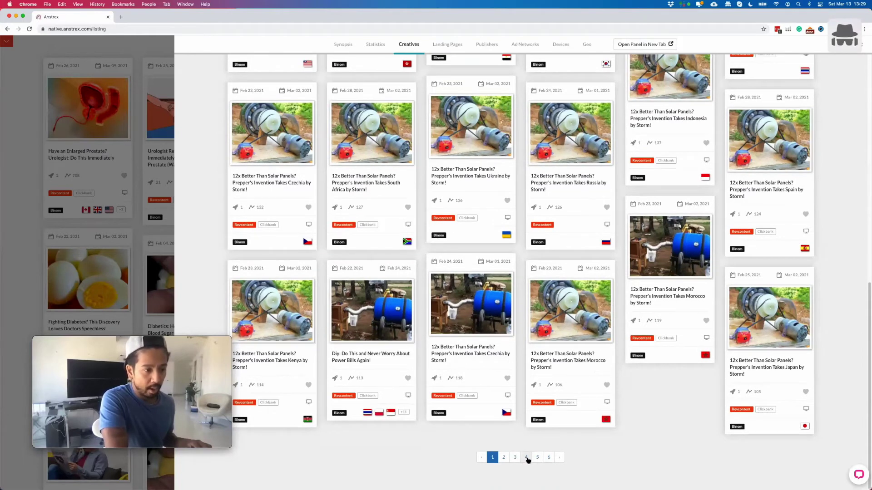
left_click(503, 457)
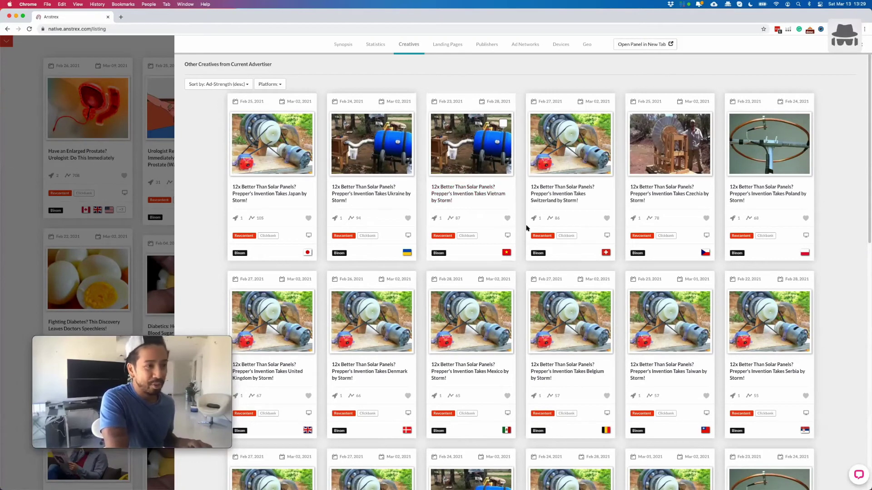
scroll(516, 283, "down", 2)
scroll(515, 282, "down", 12)
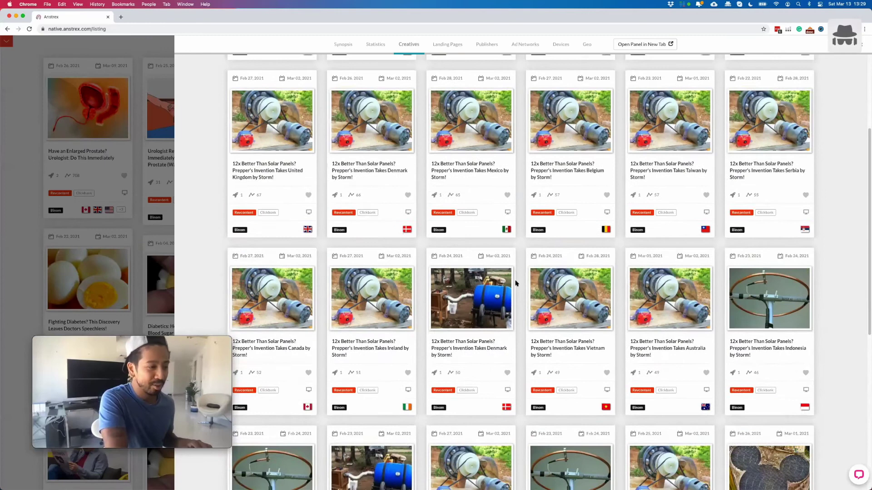
scroll(515, 282, "down", 6)
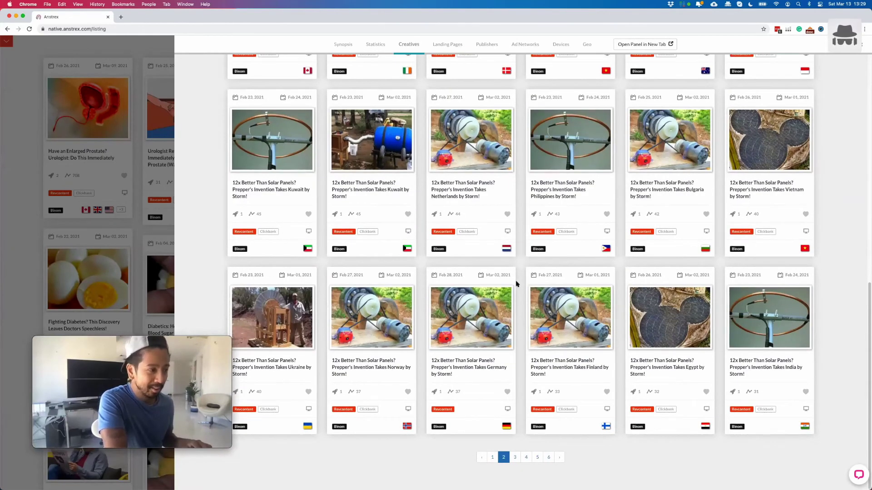
left_click(492, 457)
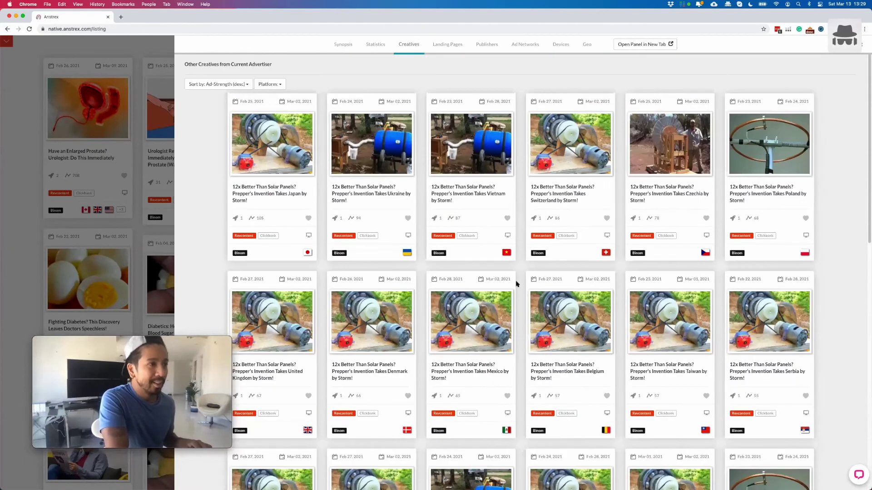
Check the advertiser's other landing pages and its publisher list, expanding the top 10 advertisers on kicknews.com
left_click(442, 45)
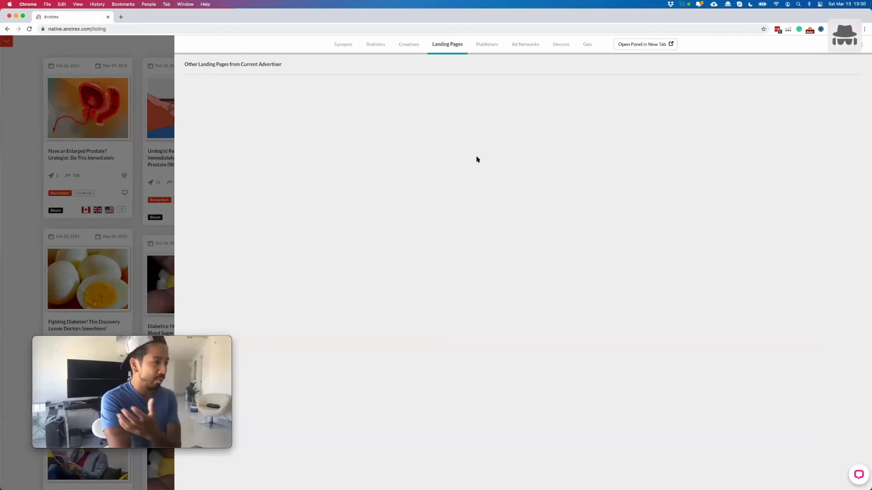
left_click(485, 47)
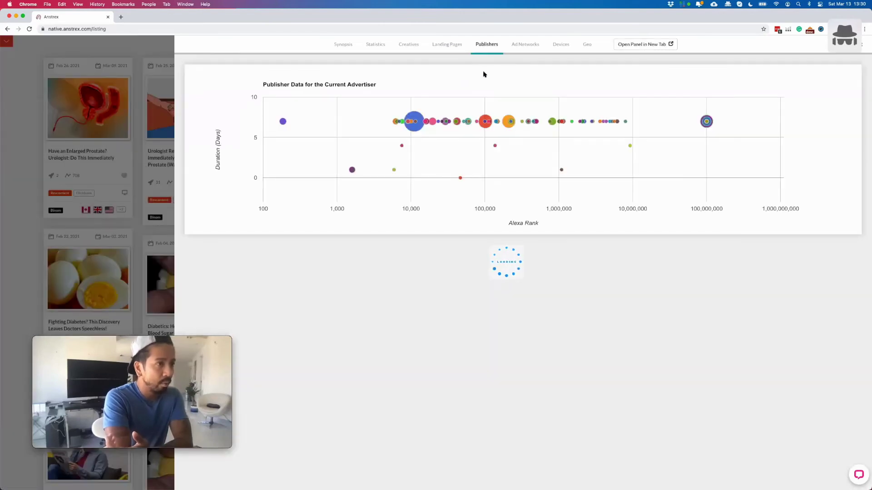
scroll(482, 250, "down", 1)
scroll(482, 250, "down", 10)
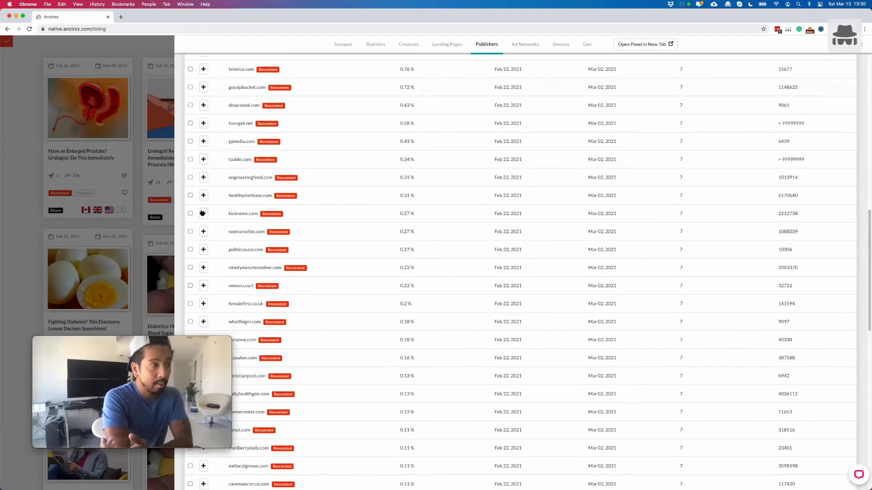
left_click(204, 213)
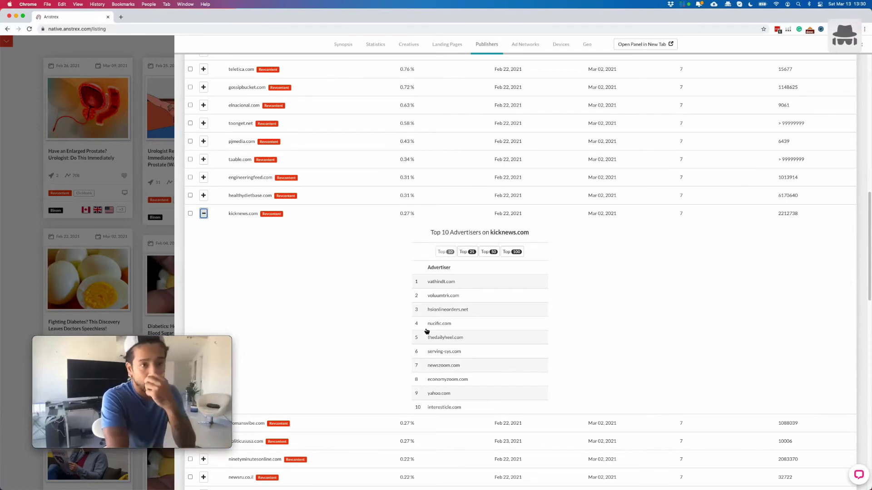
key("space")
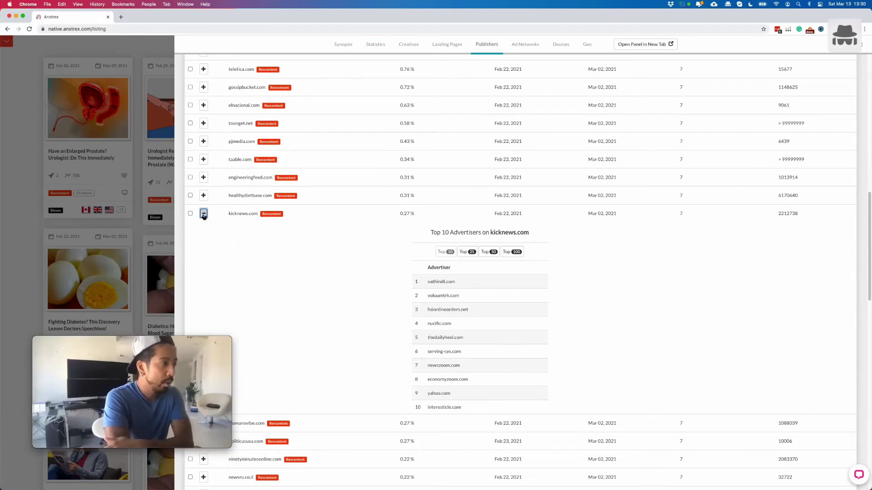
Review the advertiser's ad network data and return to the ad listing
scroll(421, 323, "up", 10)
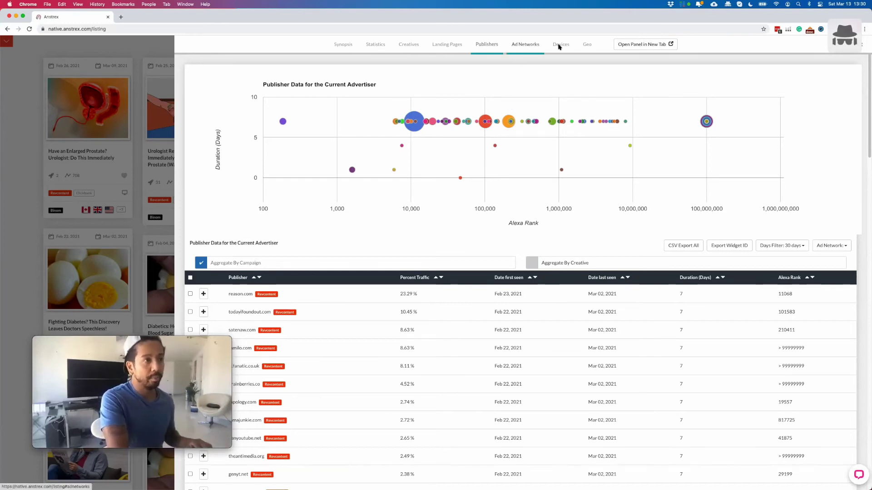
left_click(526, 44)
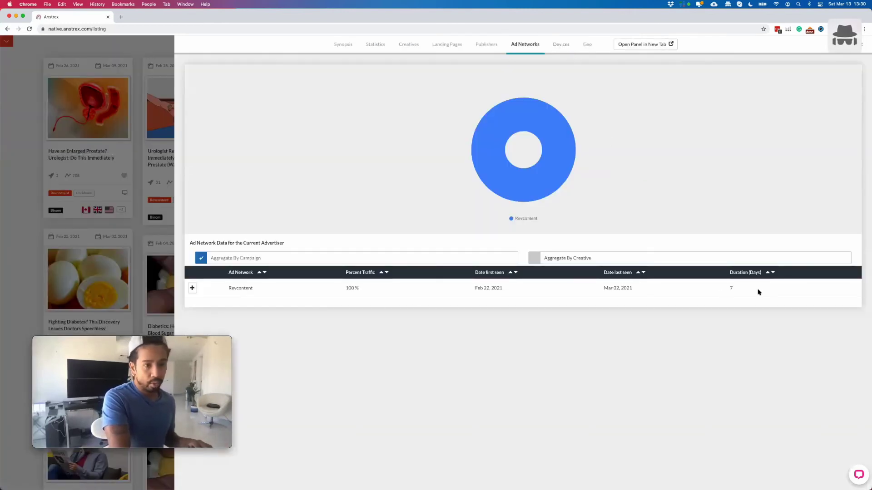
left_click(86, 229)
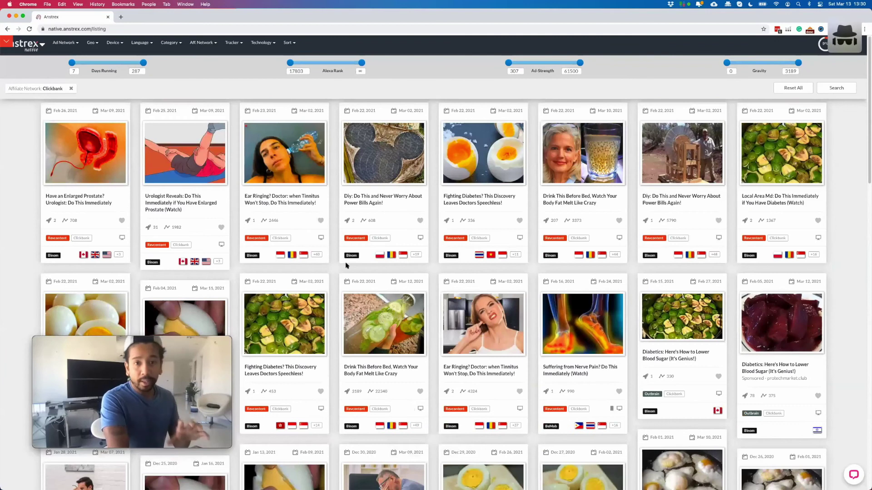
Remove the Clickbank affiliate network filter and filter the ads by Shopify technology
left_click(71, 88)
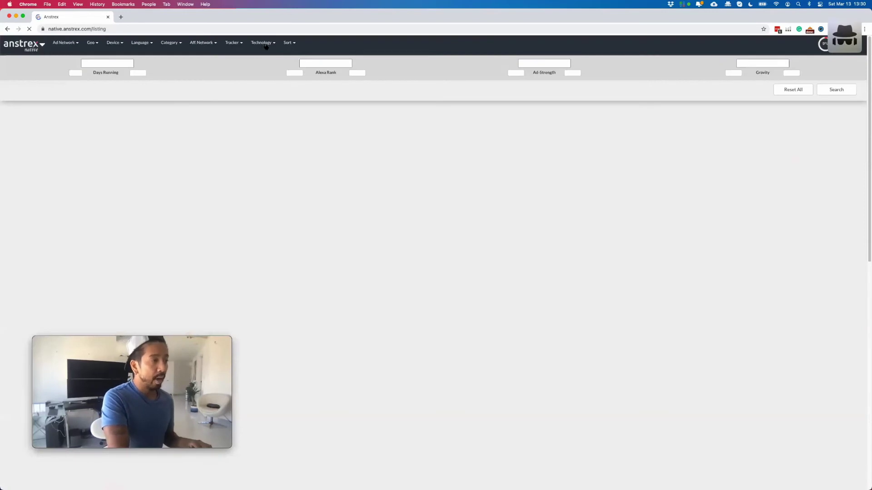
left_click(266, 44)
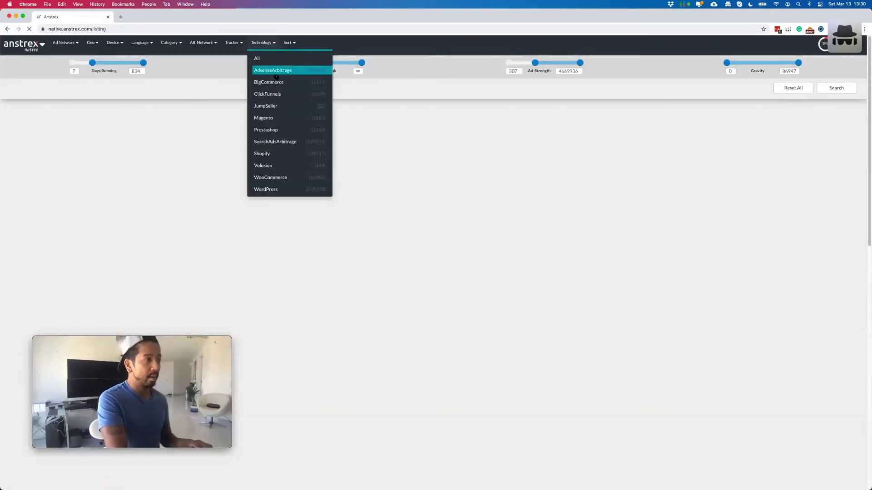
left_click(284, 153)
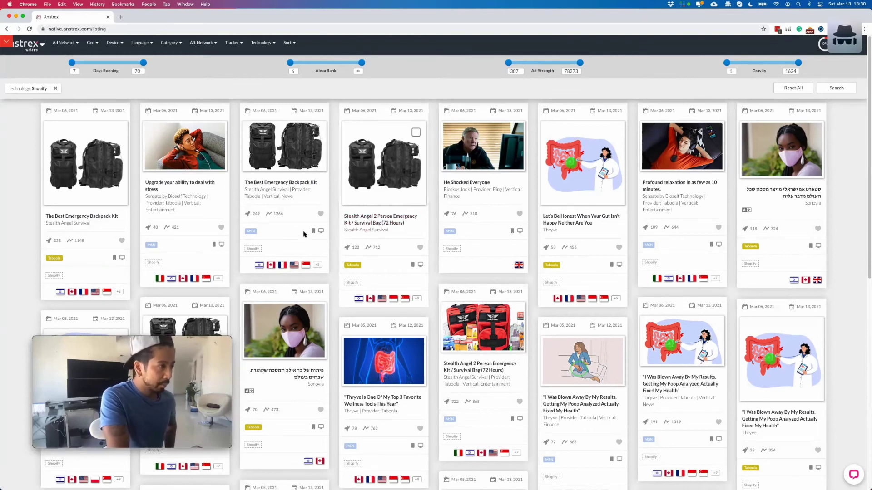
Open "The Best Emergency Backpack Kit" ad in the News vertical, examine its full landing page screenshot and return to the listing
left_click(277, 183)
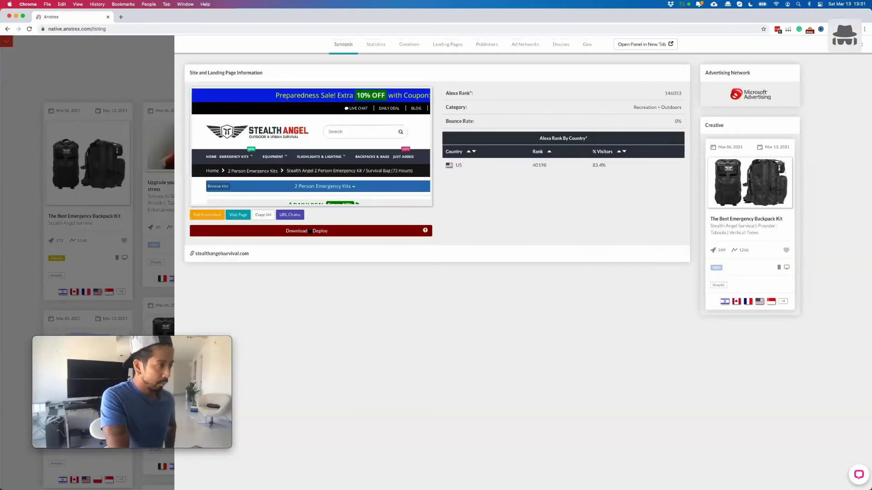
left_click(310, 232)
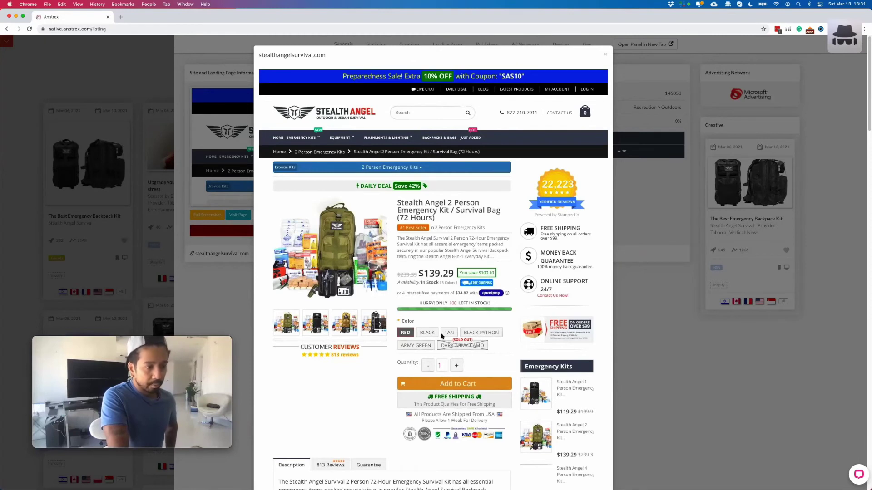
scroll(456, 333, "down", 1)
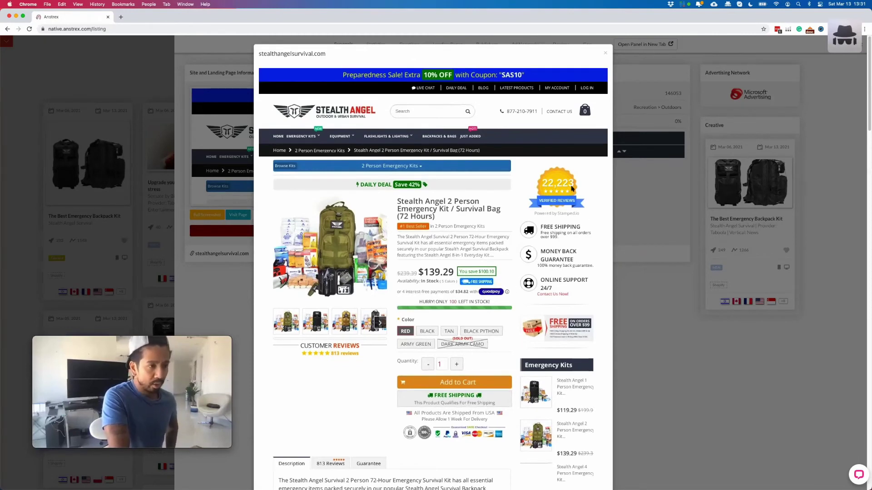
scroll(469, 311, "down", 3)
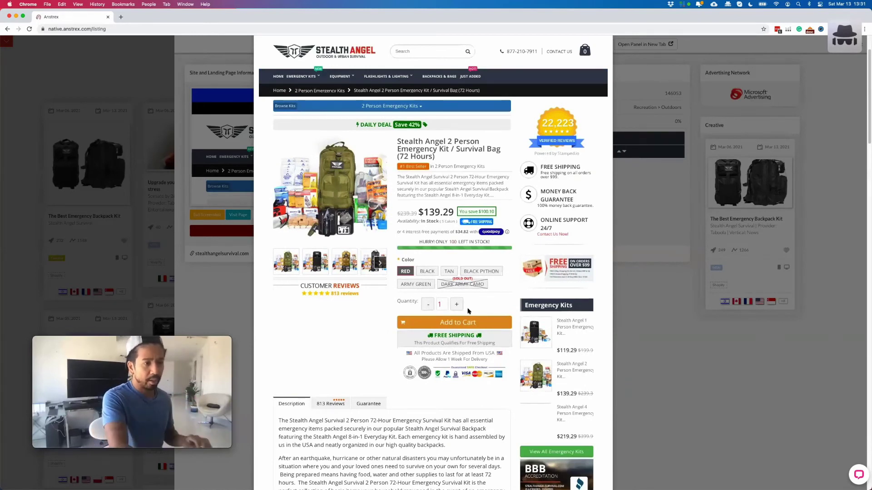
scroll(466, 310, "down", 2)
scroll(466, 310, "down", 18)
scroll(465, 310, "down", 20)
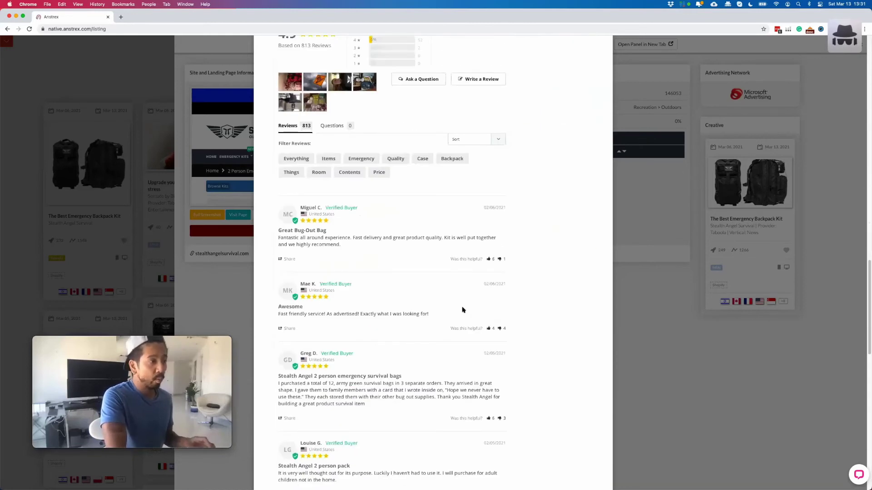
scroll(463, 310, "up", 20)
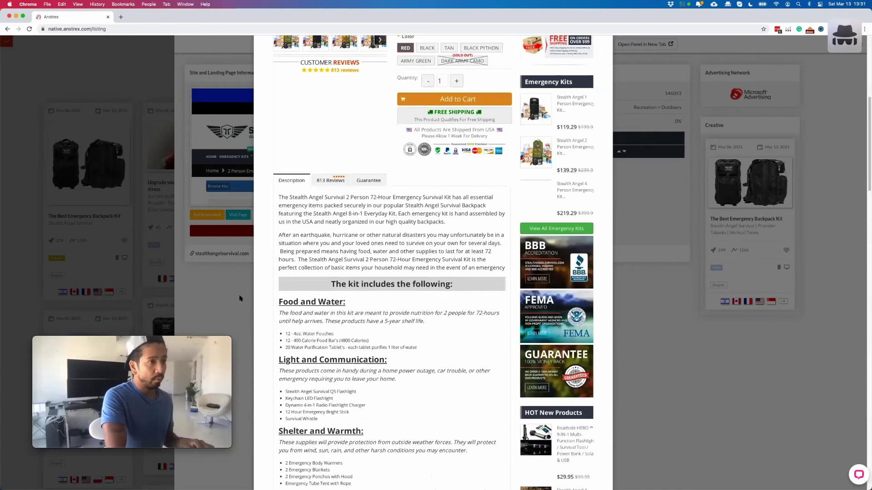
left_click(240, 298)
left_click(240, 299)
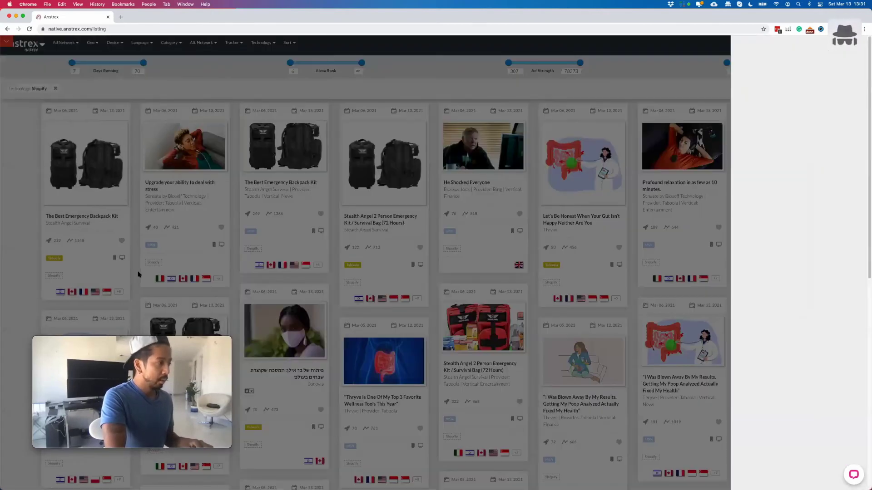
Open the "Thryve Is One Of My Top 3 Favorite Wellness Tools This Year" ad, preview its landing page screenshot and resume browsing the listing
scroll(335, 207, "down", 5)
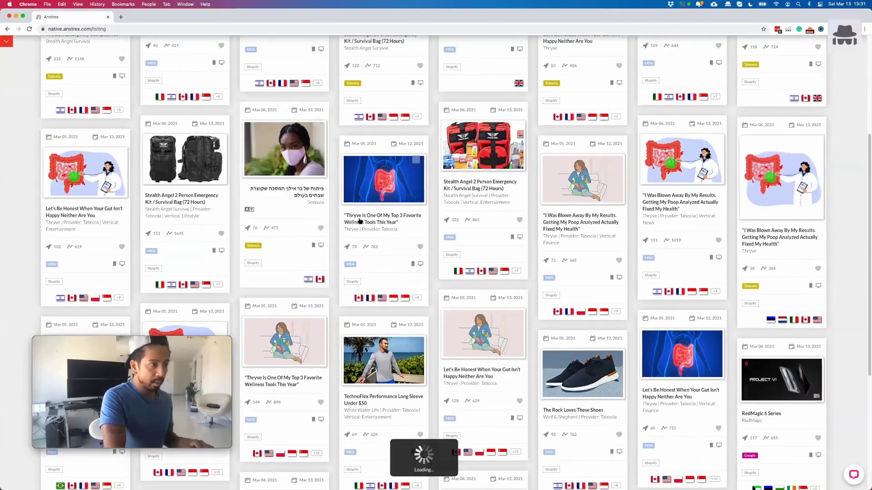
left_click(391, 215)
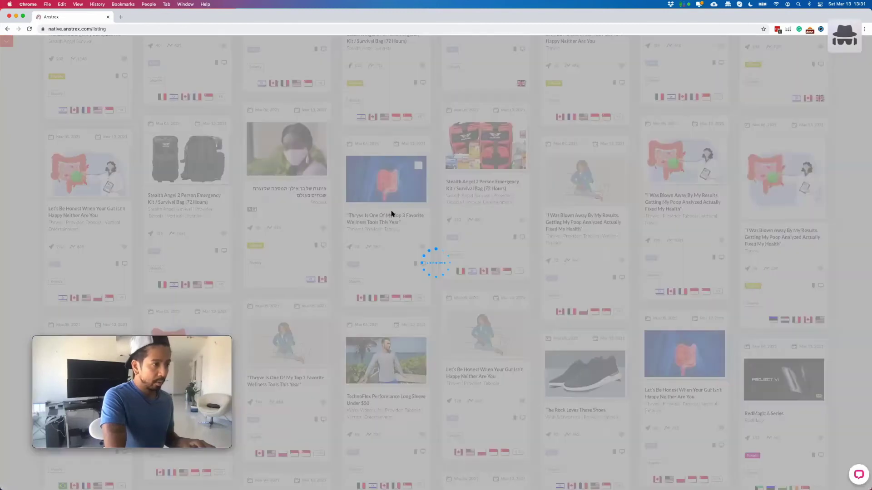
left_click(334, 187)
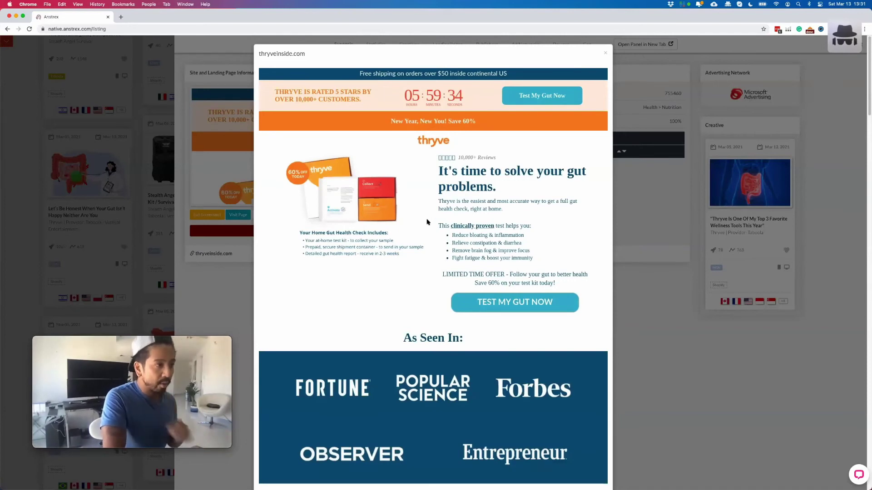
left_click(140, 240)
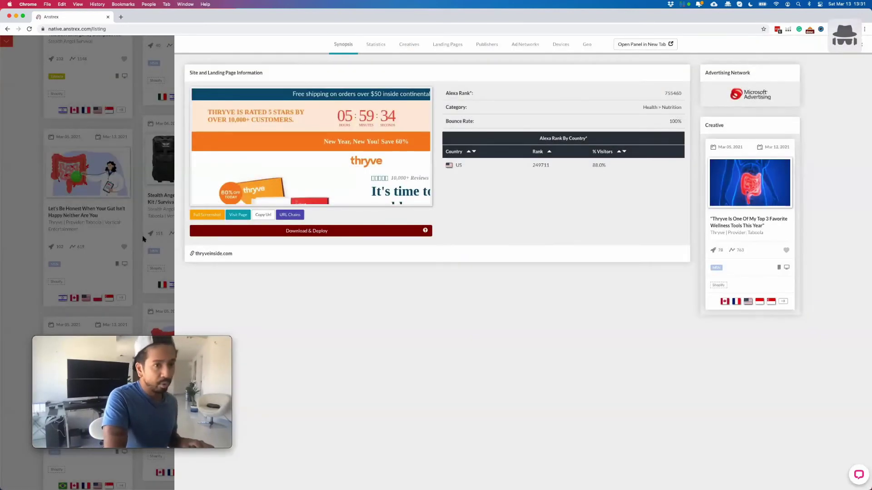
left_click(144, 239)
scroll(216, 197, "down", 5)
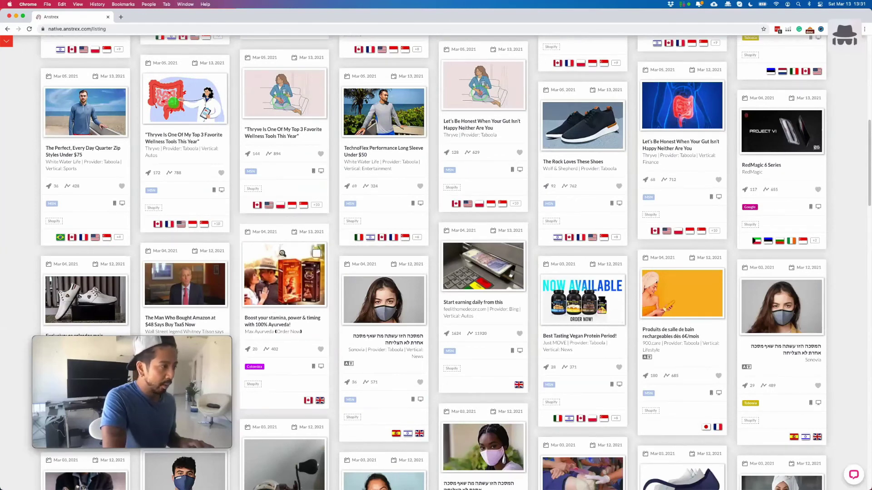
Restrict the Shopify ad listing to English-language ads
scroll(283, 256, "up", 15)
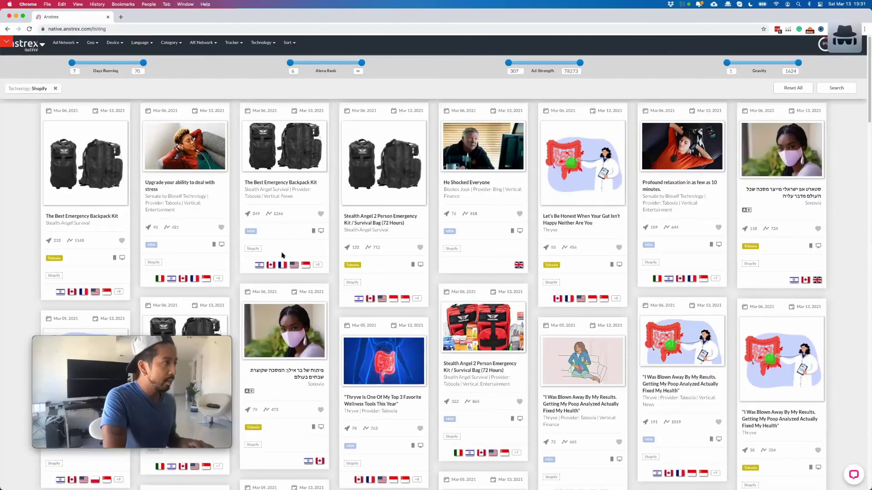
left_click(140, 42)
left_click(167, 154)
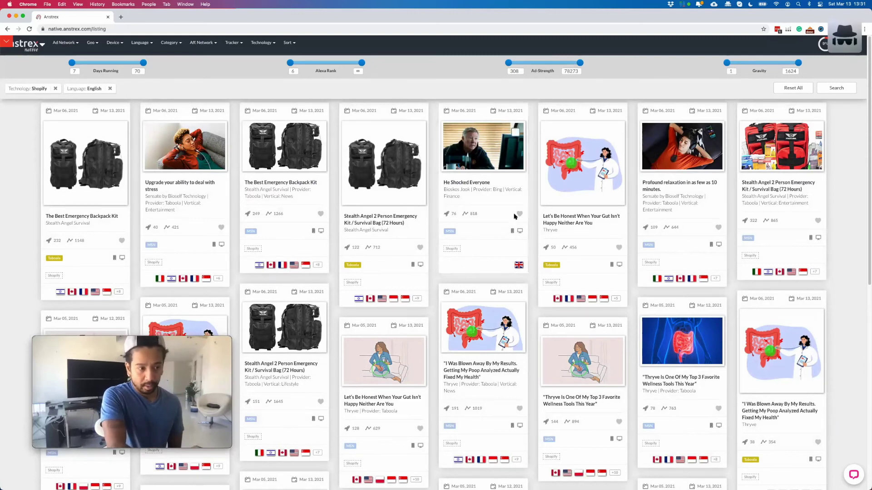
Open the "Pain In Your Joints Will Vanish Once And For All" ad, examine its full landing page screenshot and return to the listing
scroll(483, 204, "down", 7)
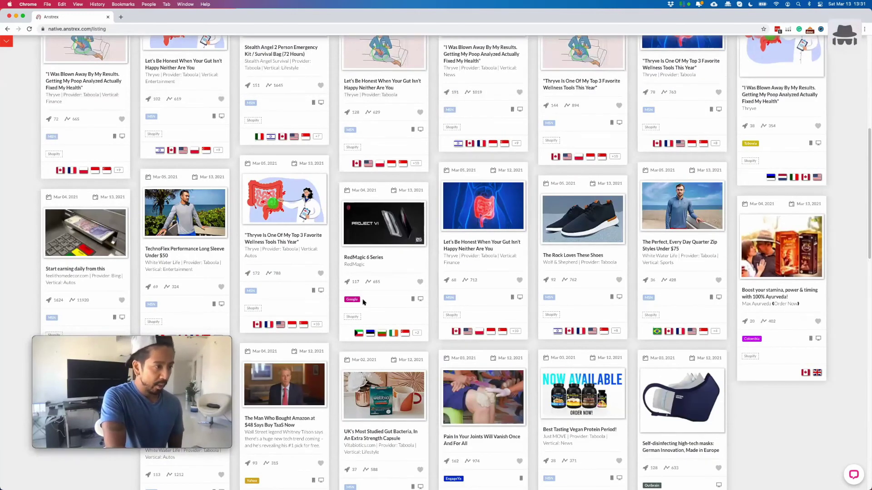
scroll(242, 306, "down", 4)
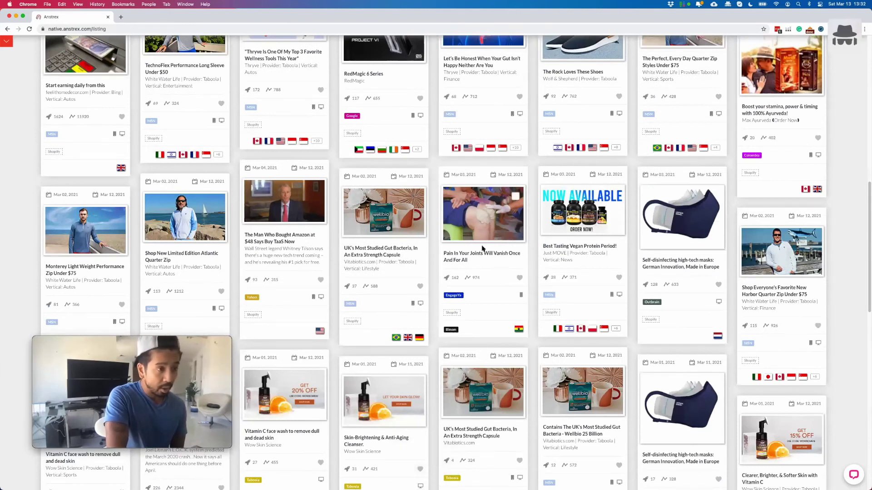
left_click(472, 256)
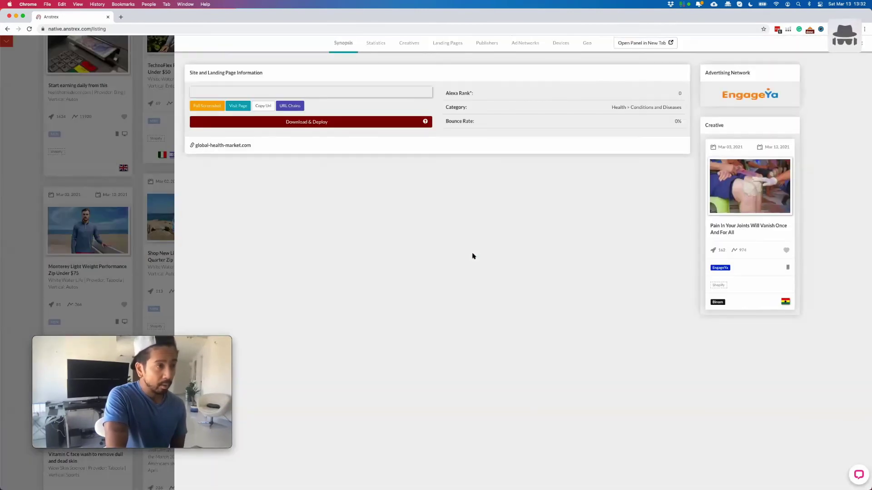
left_click(378, 176)
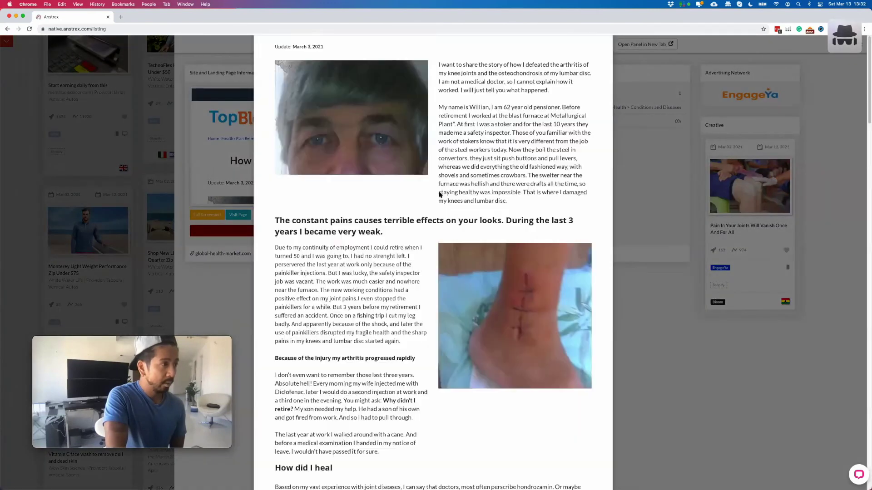
scroll(518, 209, "down", 20)
scroll(527, 210, "down", 4)
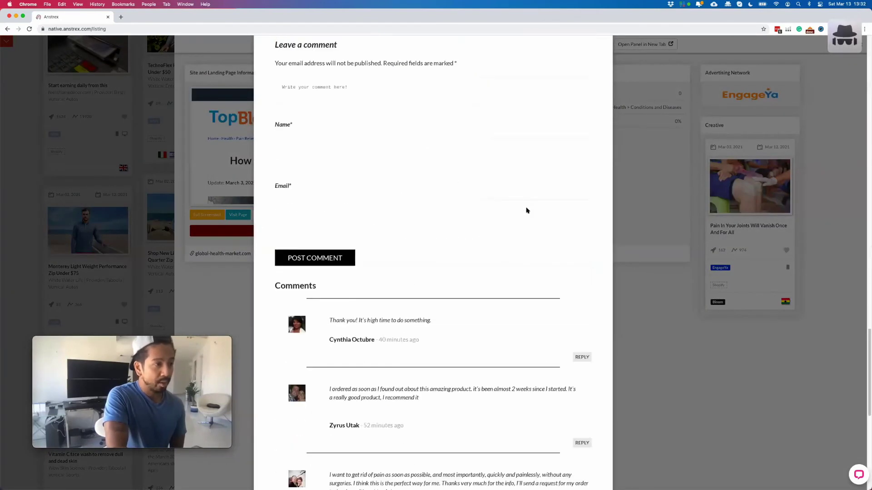
scroll(526, 210, "up", 9)
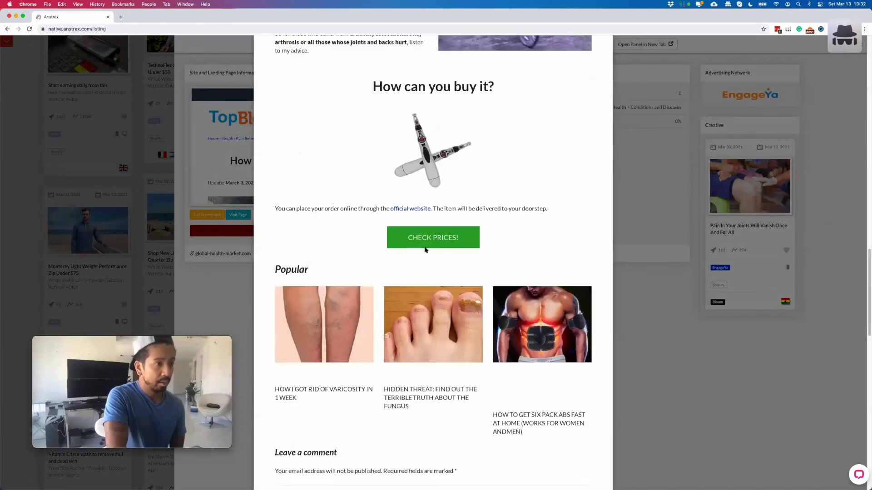
left_click(211, 279)
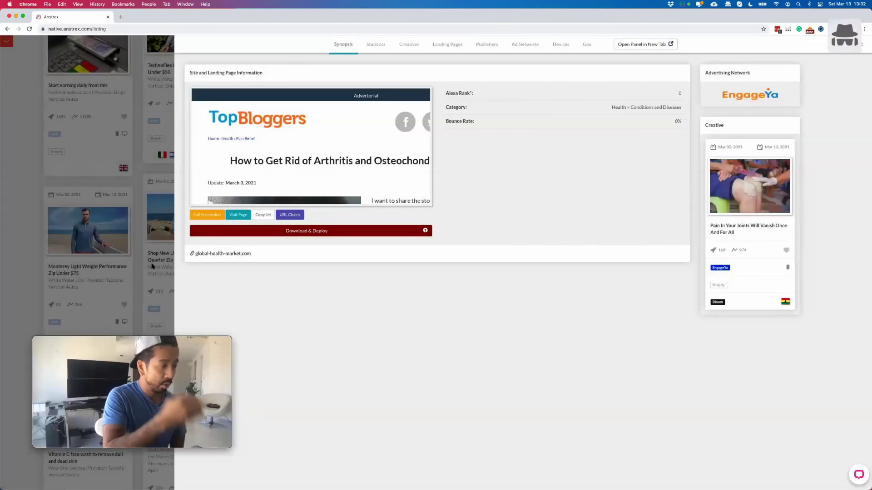
left_click(145, 267)
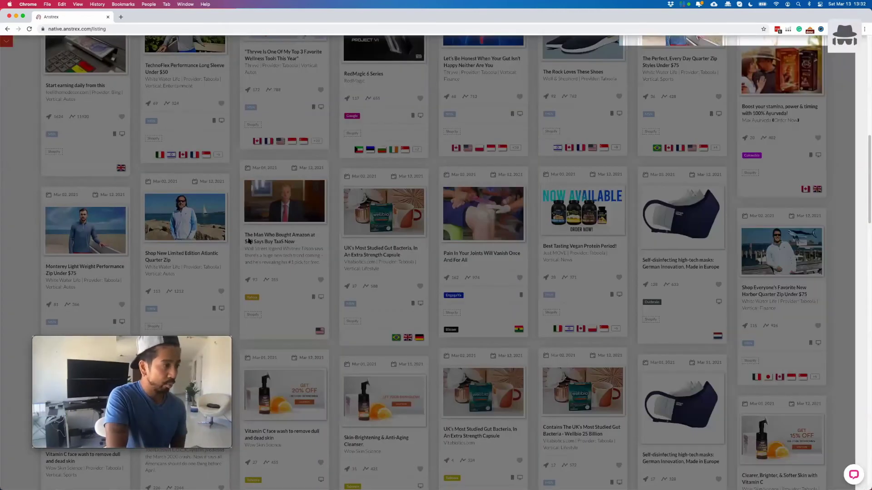
View the synopsis of the "Self-disinfecting high-tech masks" ad dated Mar 03, 2021 and return to the listing
left_click(677, 262)
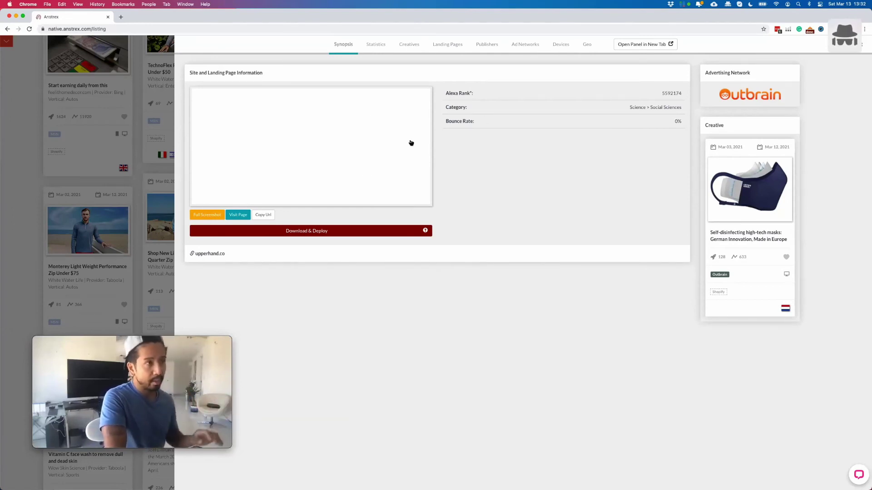
left_click(121, 238)
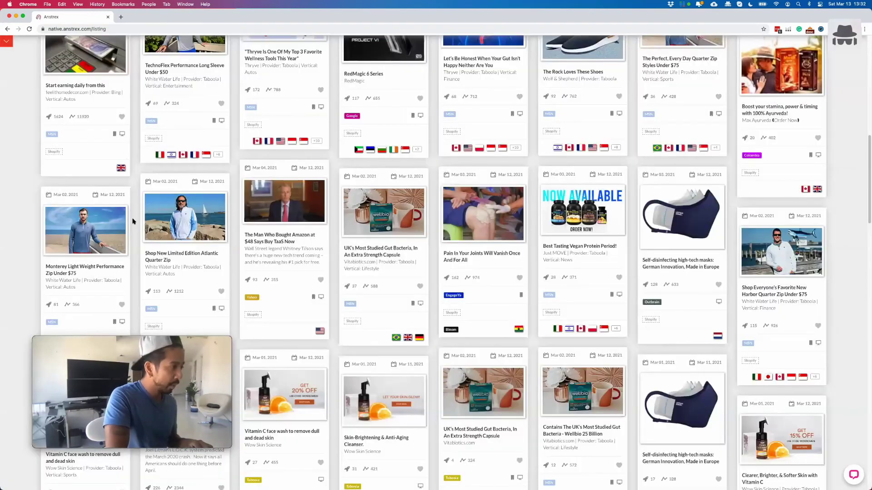
Open the "Monterey Light Weight Performance Zip Under $75" ad, examine its full landing page screenshot and return to the listing
left_click(61, 268)
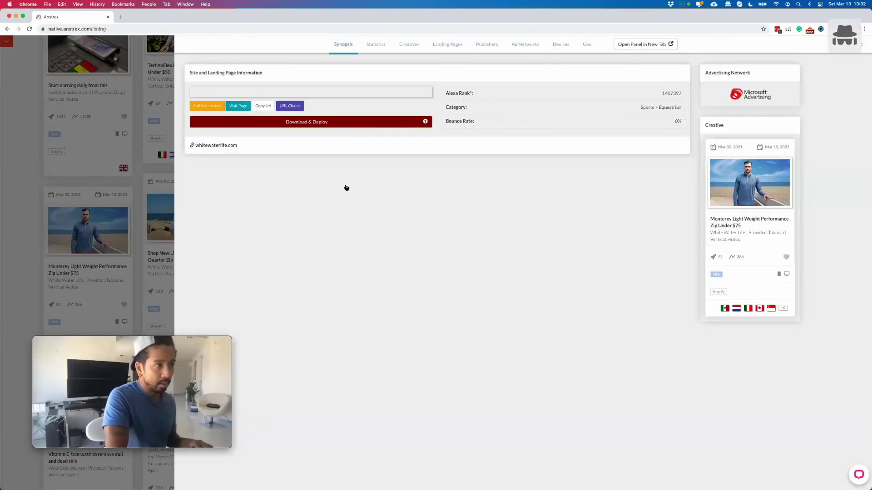
left_click(368, 163)
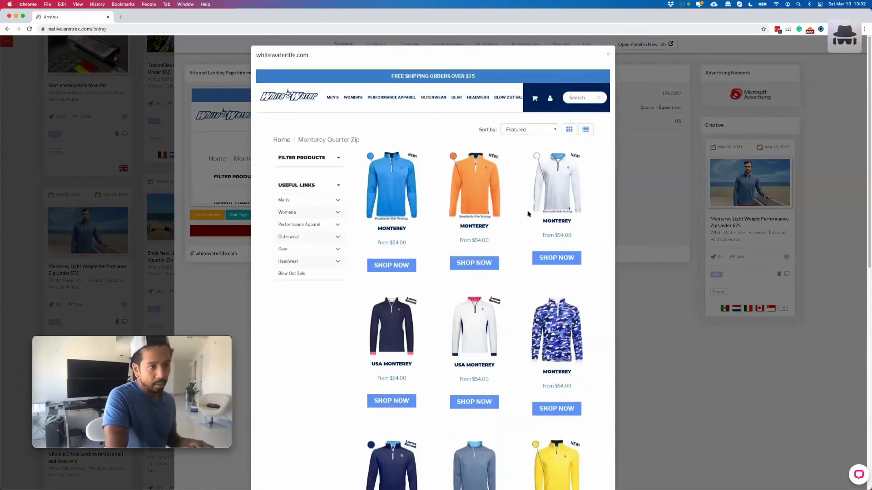
scroll(528, 214, "down", 10)
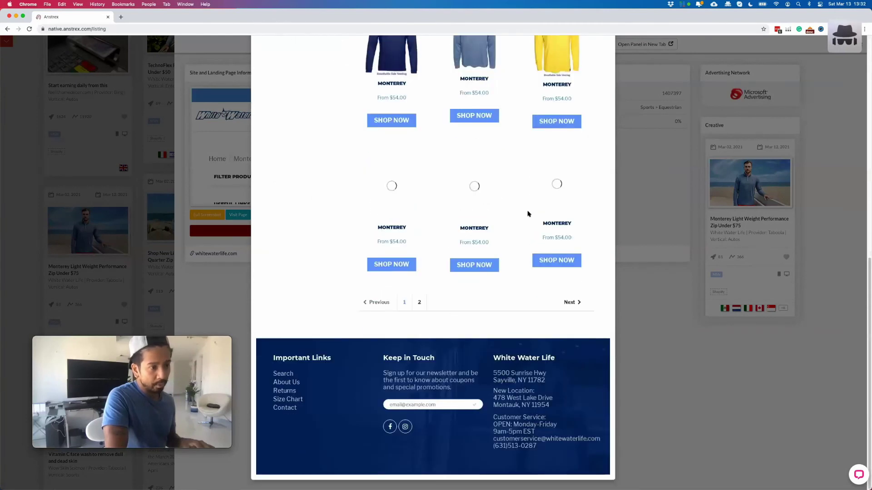
scroll(528, 213, "up", 10)
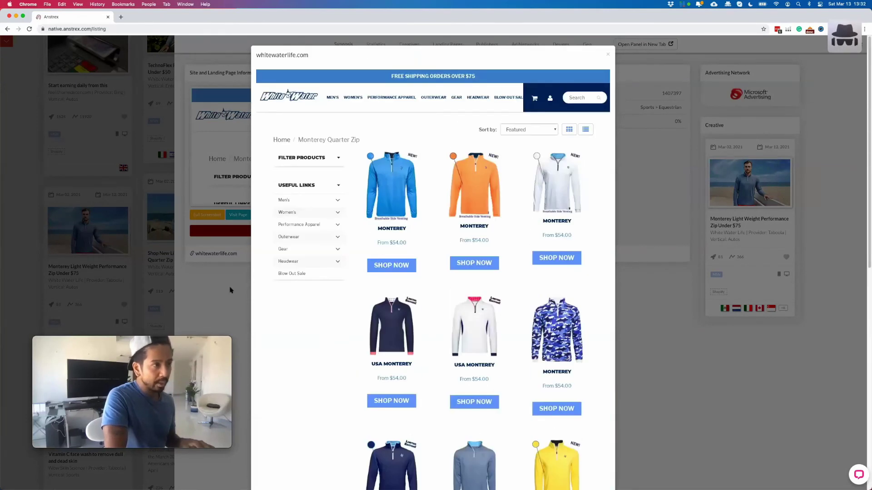
left_click(229, 290)
key("Escape")
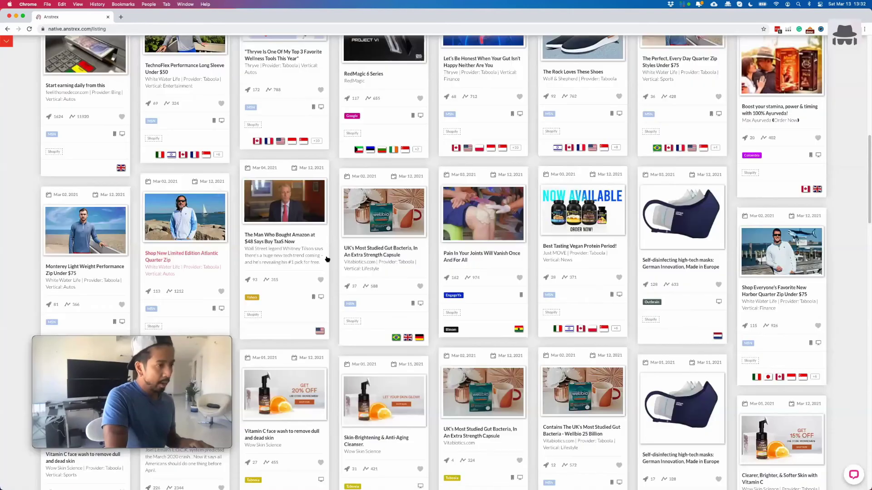
Check the technology filter options and browse the English-language Shopify ads for products and creatives
scroll(327, 259, "down", 5)
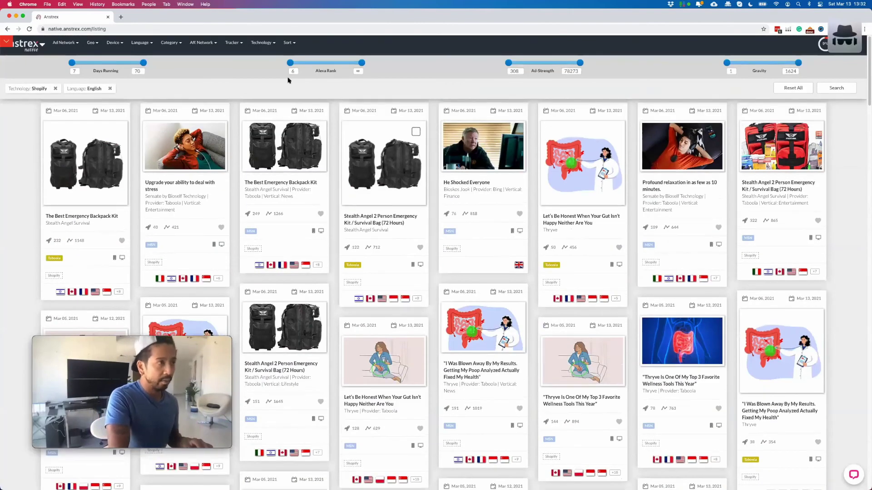
left_click(269, 45)
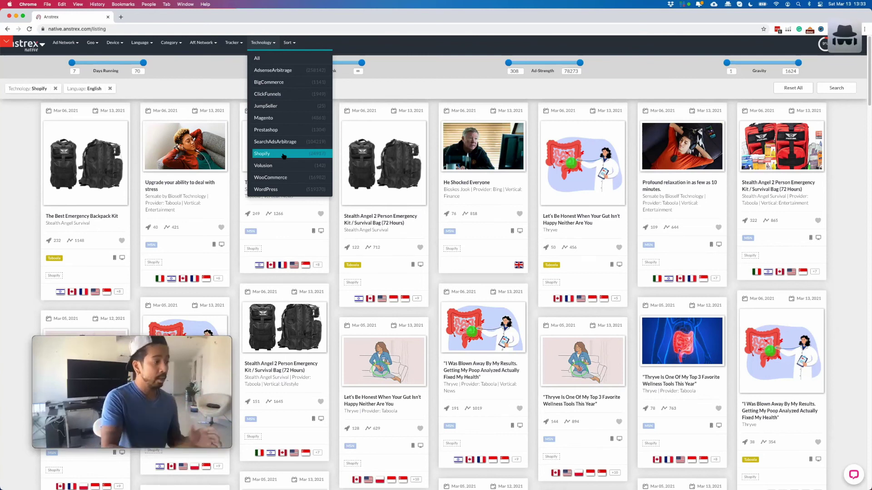
left_click(337, 125)
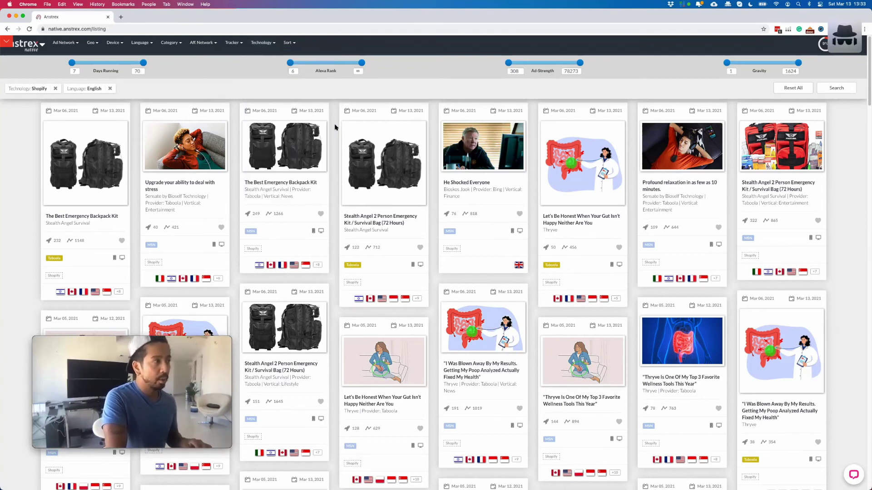
scroll(334, 129, "down", 5)
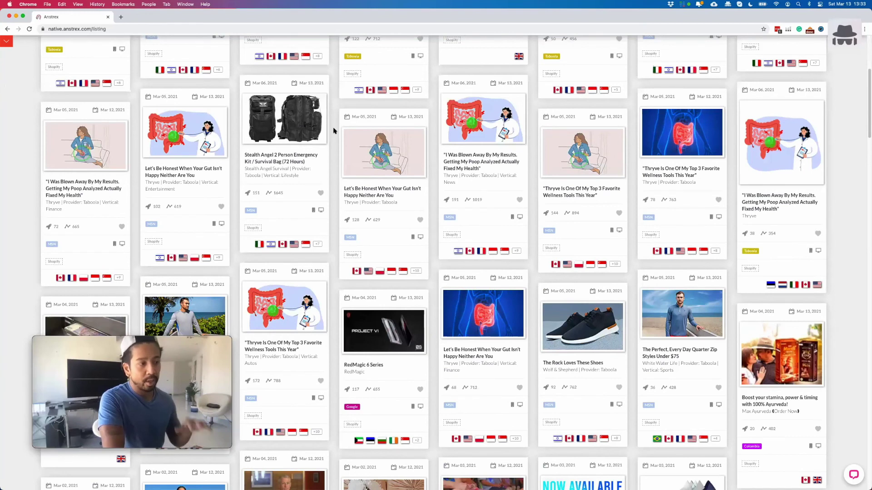
scroll(334, 131, "down", 5)
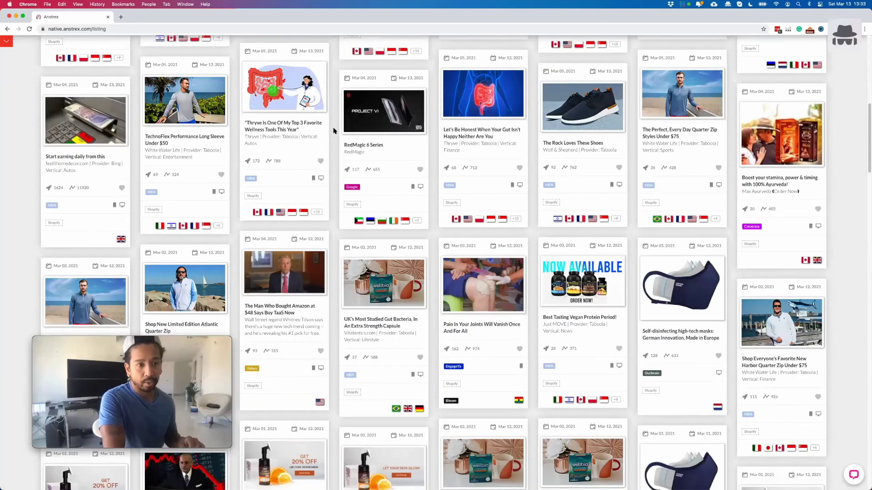
scroll(334, 131, "down", 5)
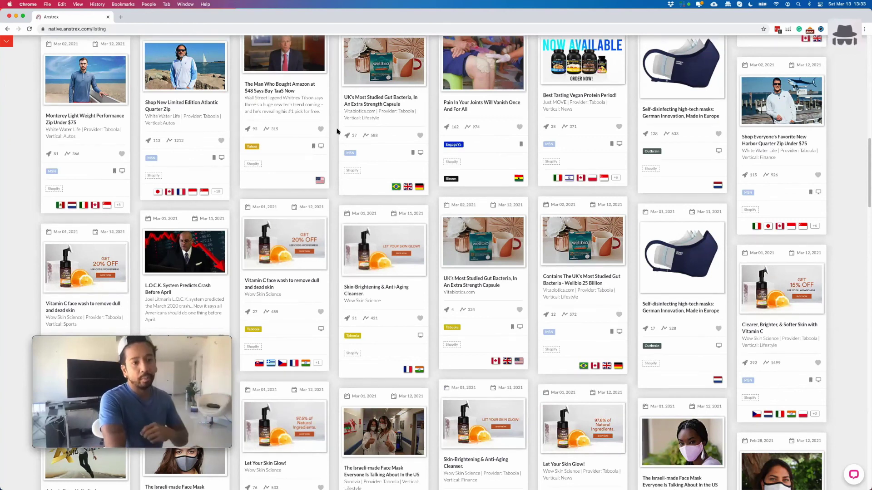
scroll(539, 121, "down", 15)
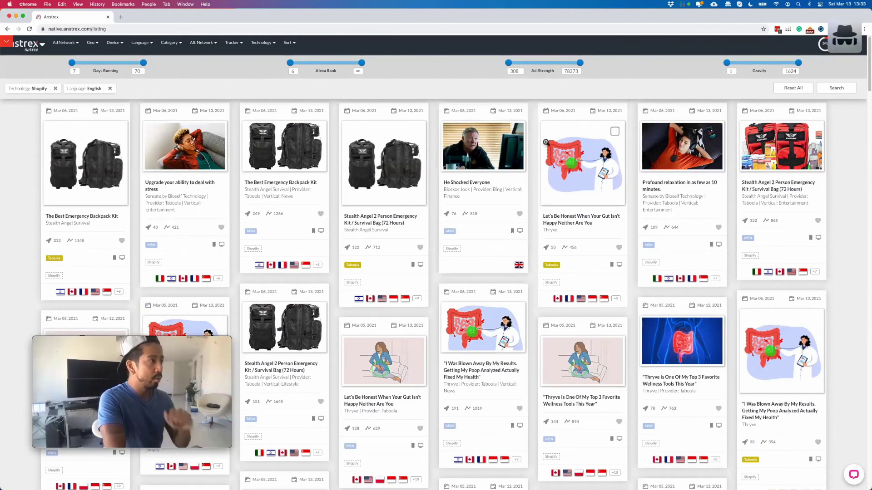
Review the available filter options for technology, ad network, affiliate network, category, language, device and geo, leaving the current filters in place
left_click(266, 45)
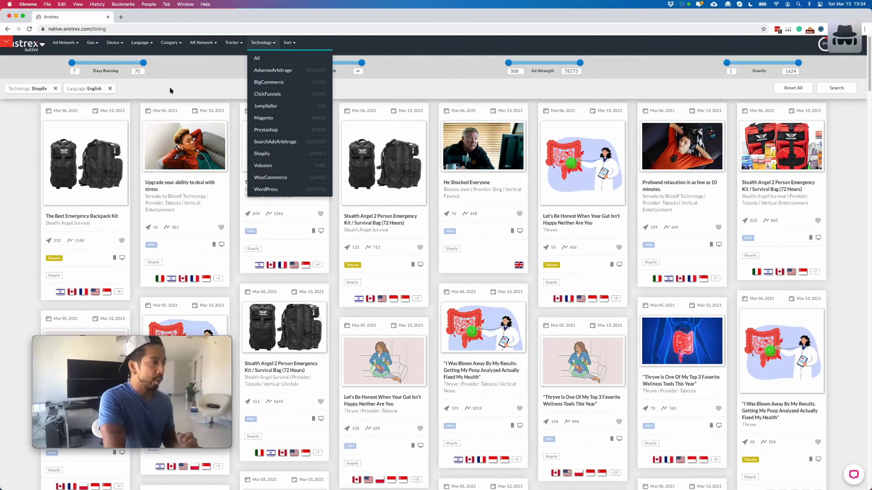
left_click(197, 94)
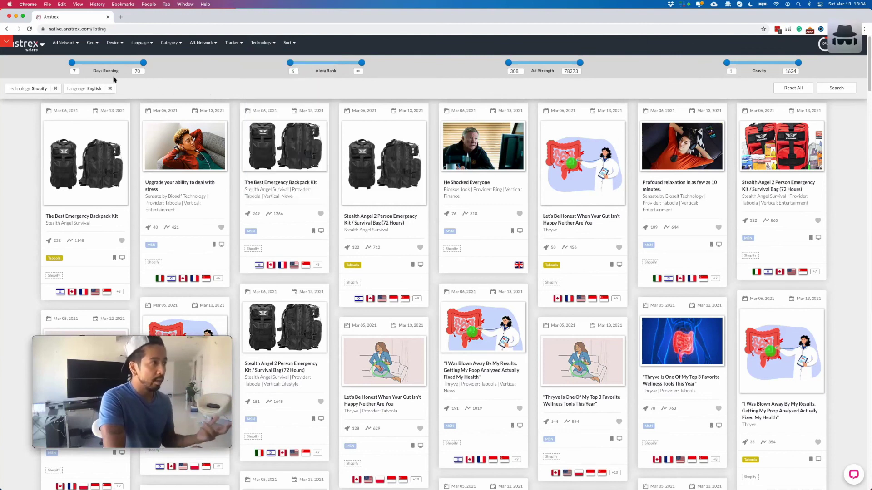
left_click(72, 46)
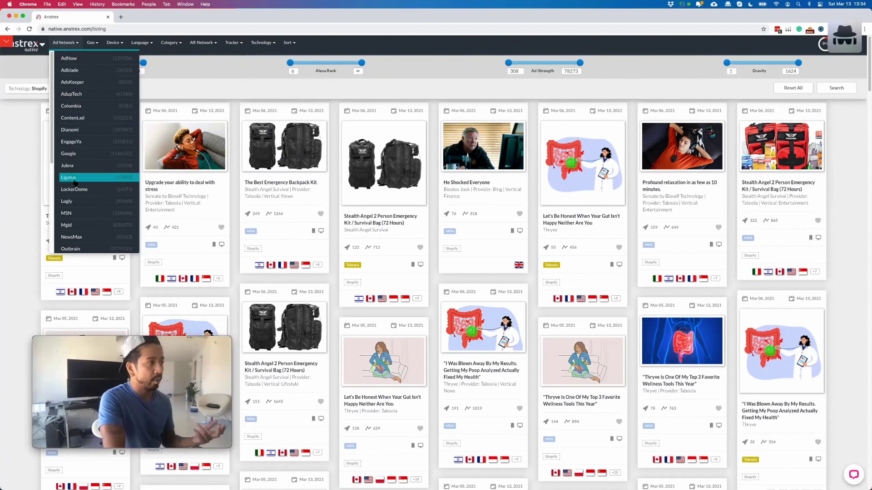
left_click(196, 43)
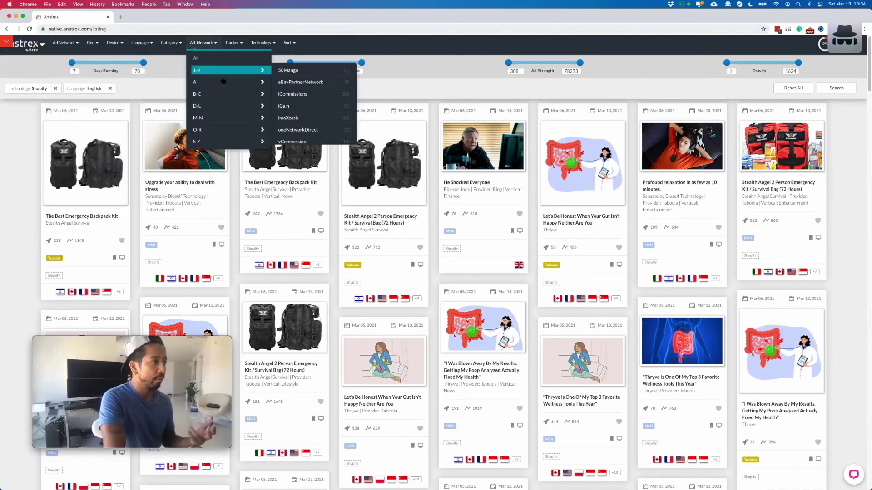
left_click(174, 44)
left_click(144, 43)
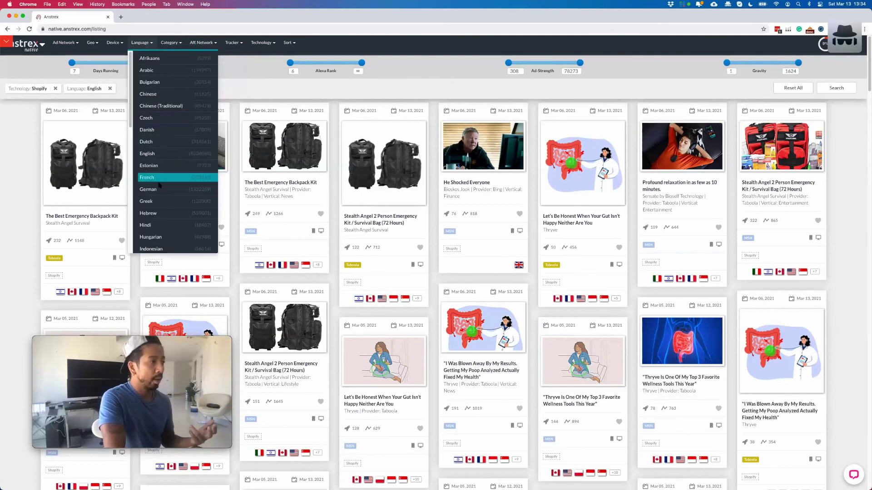
left_click(114, 43)
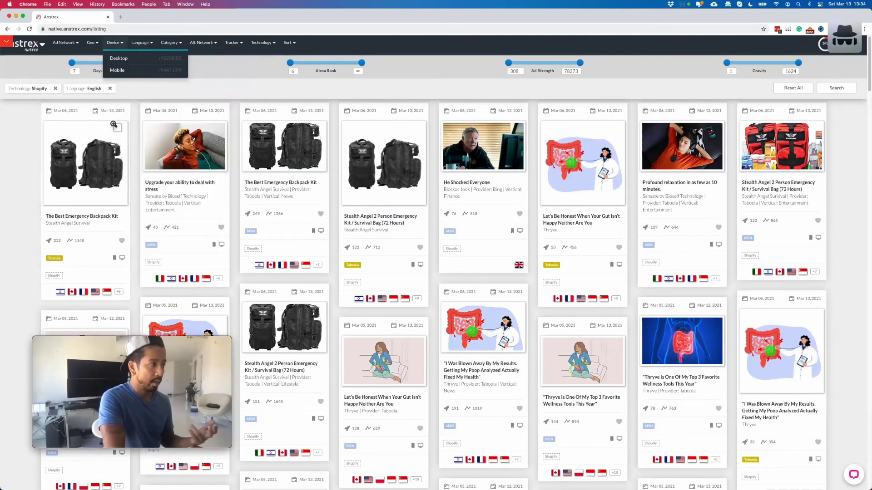
left_click(92, 43)
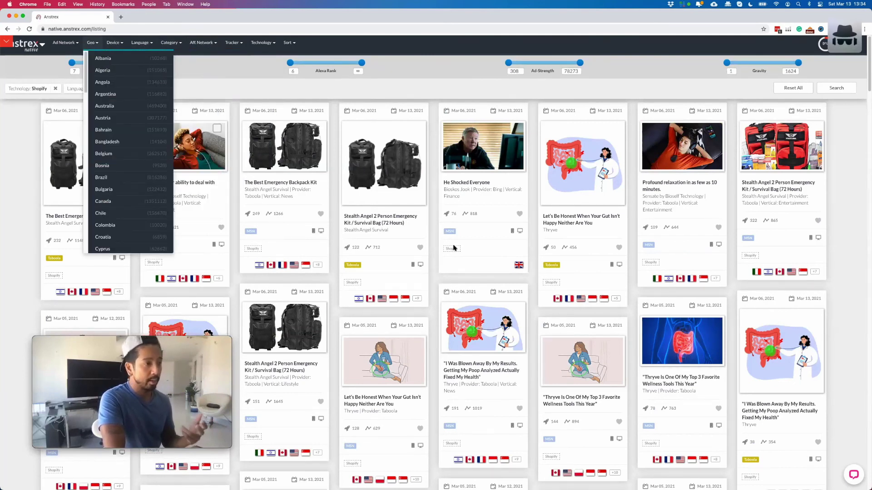
left_click(435, 249)
Browse the filtered listing down to the ads from late February 2021, comparing their titles, images and ad networks
scroll(435, 248, "down", 5)
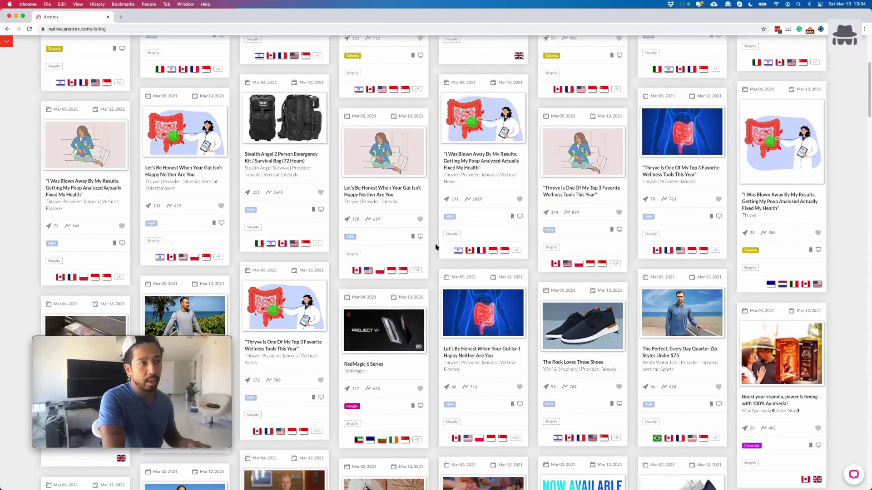
scroll(435, 247, "down", 4)
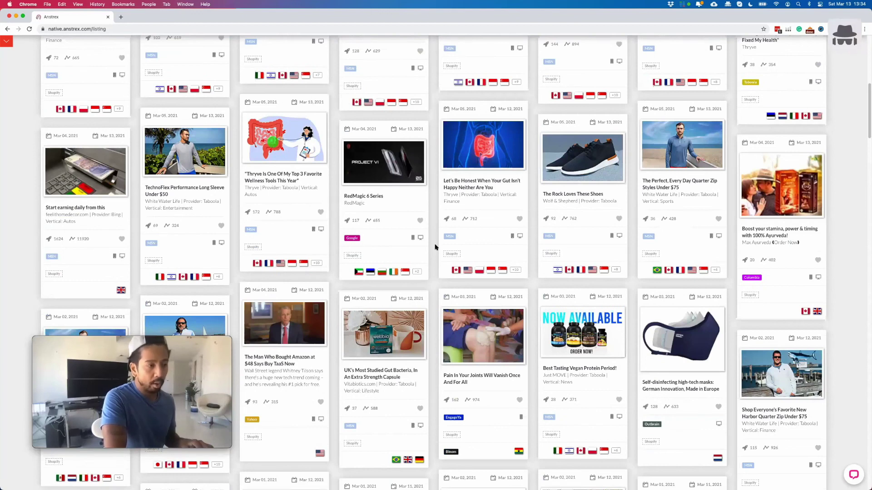
scroll(435, 248, "down", 9)
scroll(435, 248, "down", 2)
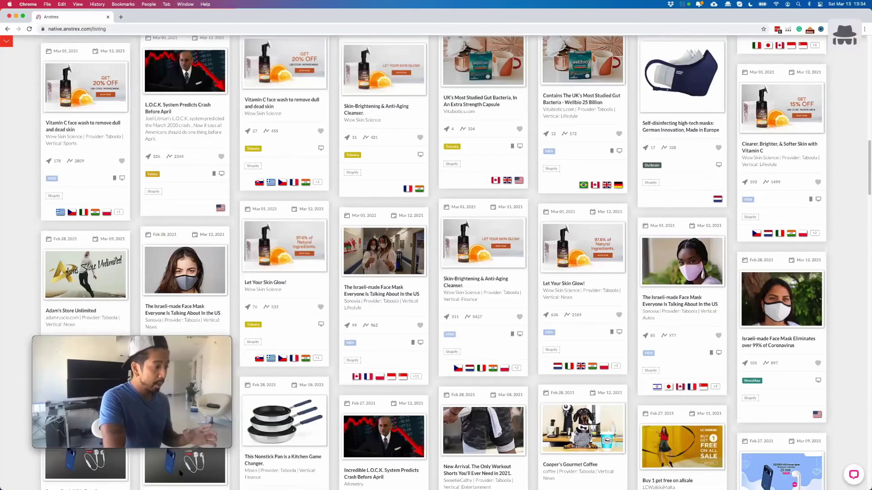